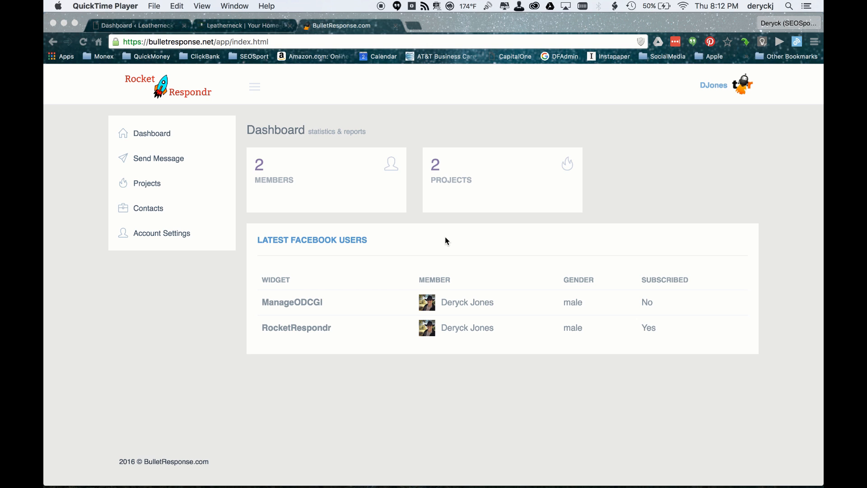
Step: Open the list of automatic responses for the ManageODCGI project
{"action": "left_click", "coordinate": [445, 237]}
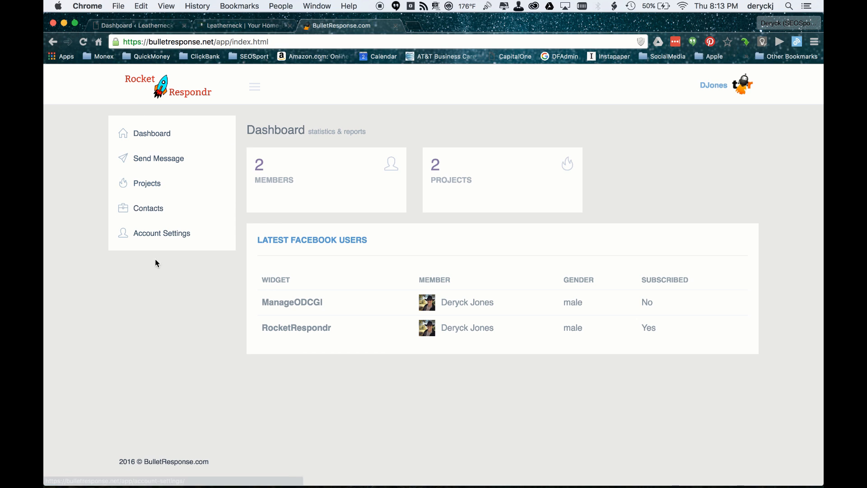
{"action": "left_click", "coordinate": [154, 185]}
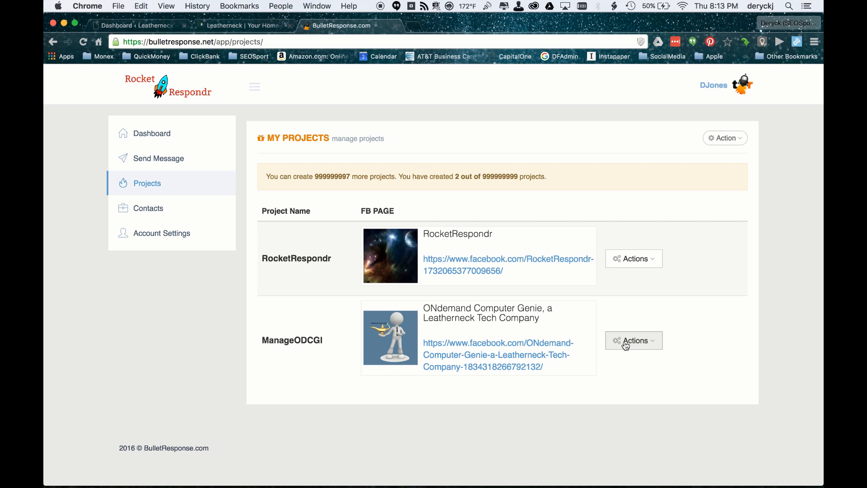
{"action": "left_click", "coordinate": [653, 344]}
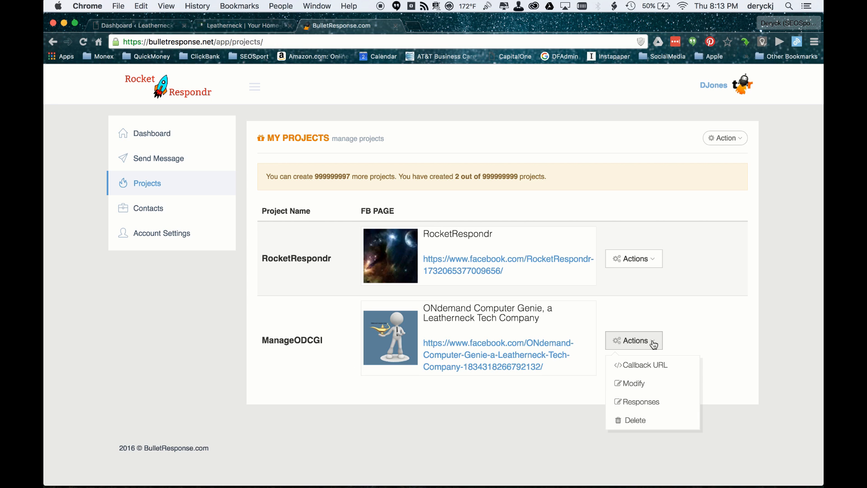
{"action": "left_click", "coordinate": [647, 400]}
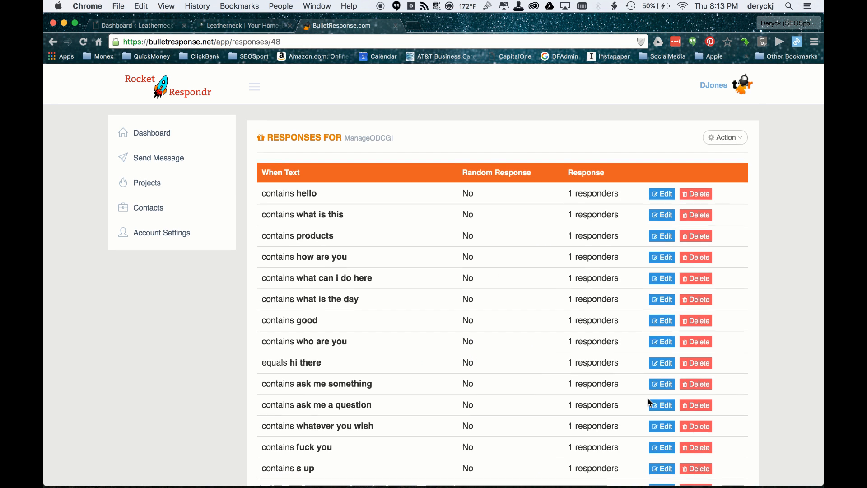
Step: Examine the ManageODCGI response list, including its trigger texts, random-response settings and number of responders per trigger
{"action": "scroll", "coordinate": [647, 397], "scroll_direction": "down", "scroll_amount": 5}
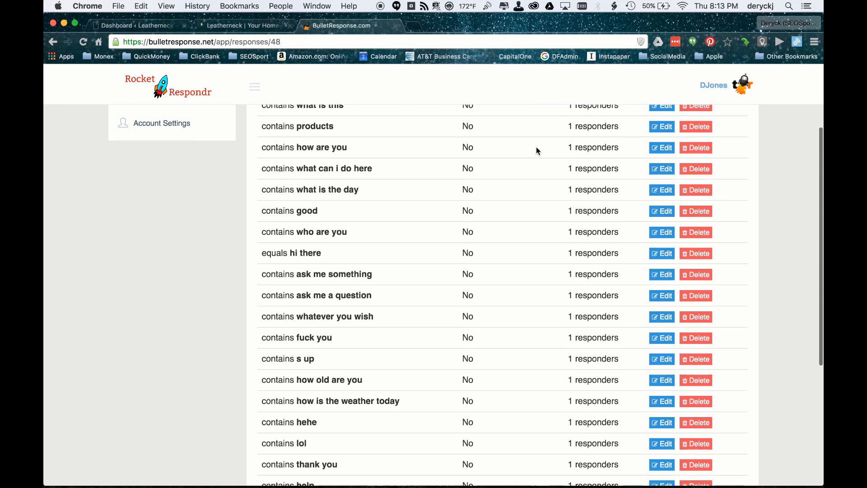
{"action": "scroll", "coordinate": [535, 147], "scroll_direction": "up", "scroll_amount": 5}
{"action": "left_click", "coordinate": [721, 85]}
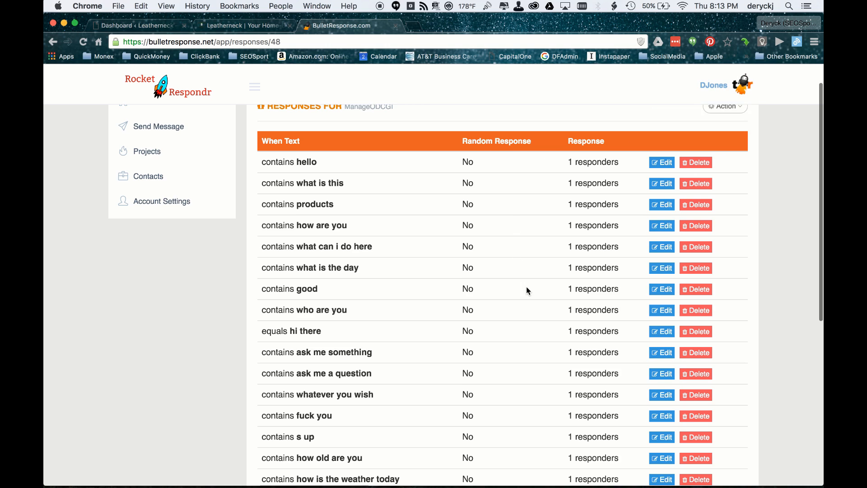
{"action": "scroll", "coordinate": [527, 289], "scroll_direction": "down", "scroll_amount": 7}
{"action": "scroll", "coordinate": [527, 289], "scroll_direction": "up", "scroll_amount": 6}
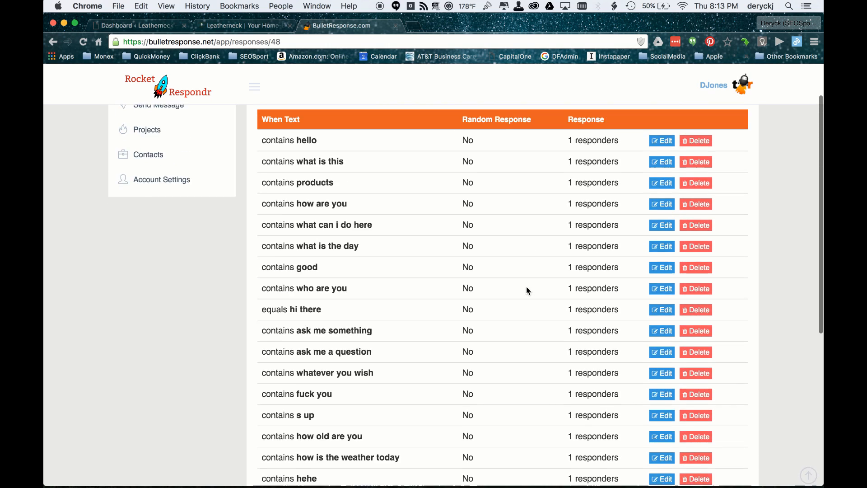
{"action": "scroll", "coordinate": [526, 289], "scroll_direction": "down", "scroll_amount": 1}
{"action": "scroll", "coordinate": [526, 287], "scroll_direction": "up", "scroll_amount": 1}
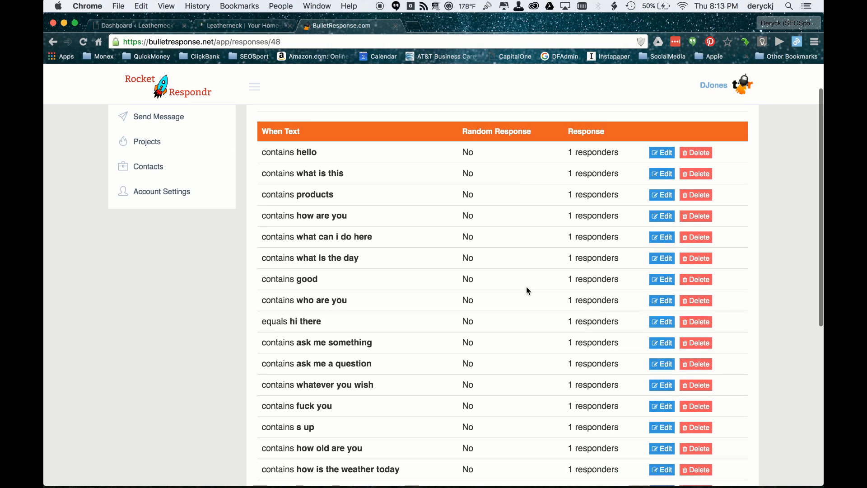
{"action": "scroll", "coordinate": [510, 173], "scroll_direction": "up", "scroll_amount": 2}
{"action": "scroll", "coordinate": [510, 172], "scroll_direction": "down", "scroll_amount": 10}
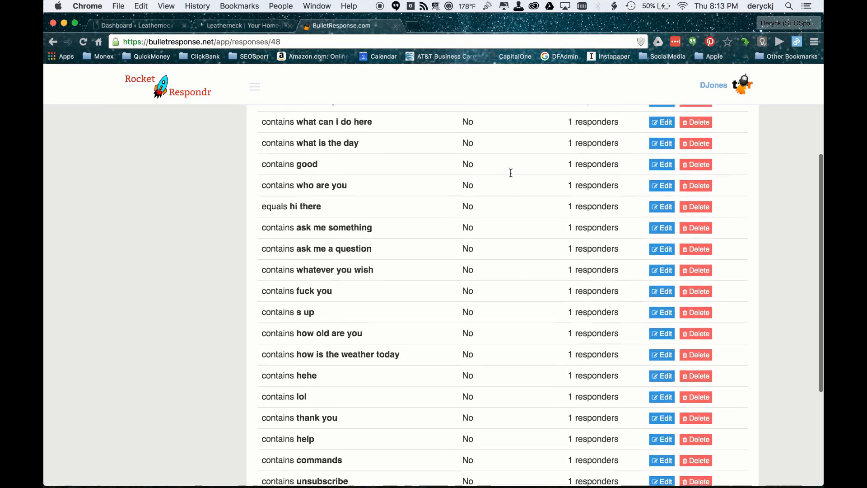
{"action": "scroll", "coordinate": [511, 173], "scroll_direction": "up", "scroll_amount": 3}
{"action": "scroll", "coordinate": [511, 173], "scroll_direction": "down", "scroll_amount": 2}
{"action": "scroll", "coordinate": [511, 173], "scroll_direction": "down", "scroll_amount": 4}
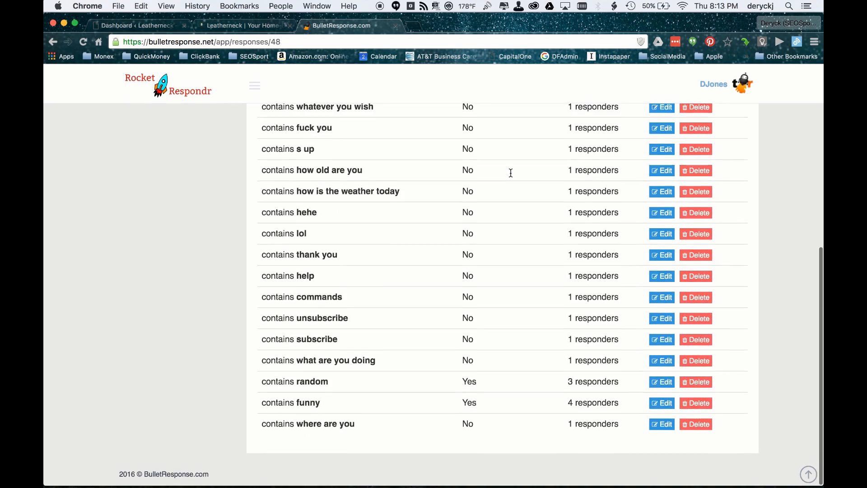
{"action": "scroll", "coordinate": [510, 173], "scroll_direction": "up", "scroll_amount": 10}
{"action": "scroll", "coordinate": [510, 173], "scroll_direction": "up", "scroll_amount": 4}
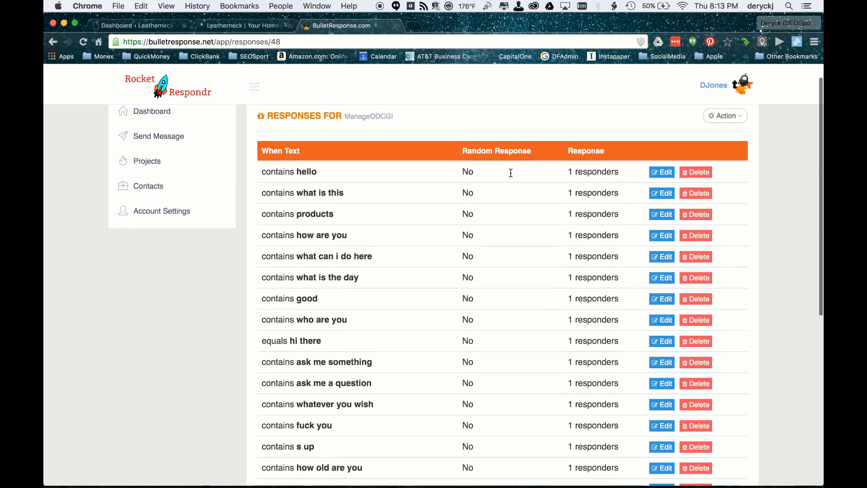
{"action": "scroll", "coordinate": [511, 173], "scroll_direction": "down", "scroll_amount": 9}
{"action": "scroll", "coordinate": [511, 173], "scroll_direction": "up", "scroll_amount": 2}
{"action": "scroll", "coordinate": [510, 173], "scroll_direction": "up", "scroll_amount": 5}
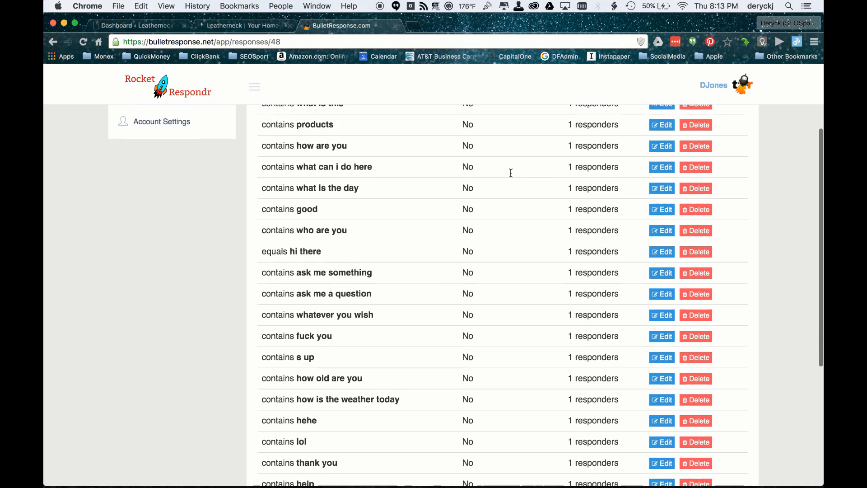
{"action": "scroll", "coordinate": [511, 173], "scroll_direction": "down", "scroll_amount": 4}
{"action": "scroll", "coordinate": [510, 173], "scroll_direction": "down", "scroll_amount": 2}
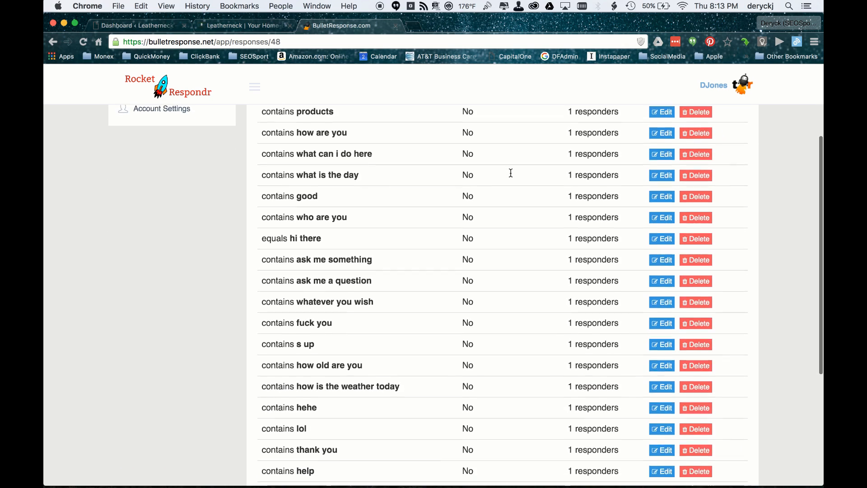
{"action": "scroll", "coordinate": [511, 173], "scroll_direction": "up", "scroll_amount": 2}
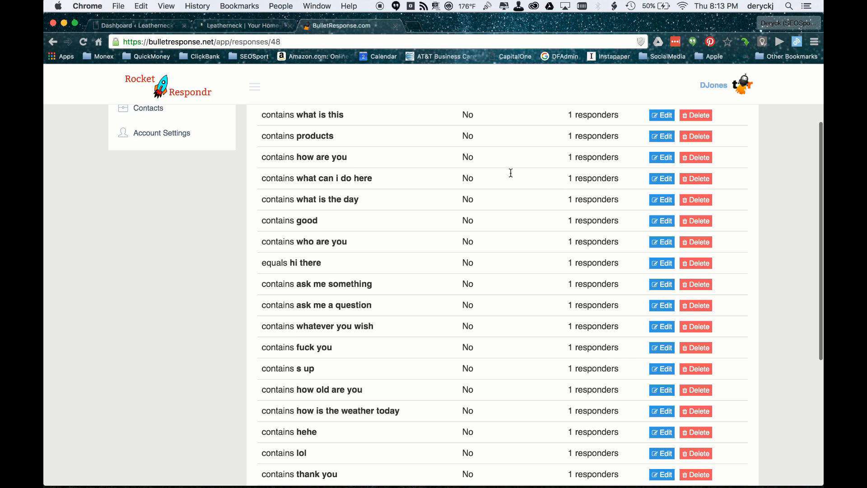
{"action": "scroll", "coordinate": [511, 173], "scroll_direction": "up", "scroll_amount": 4}
{"action": "scroll", "coordinate": [510, 172], "scroll_direction": "down", "scroll_amount": 5}
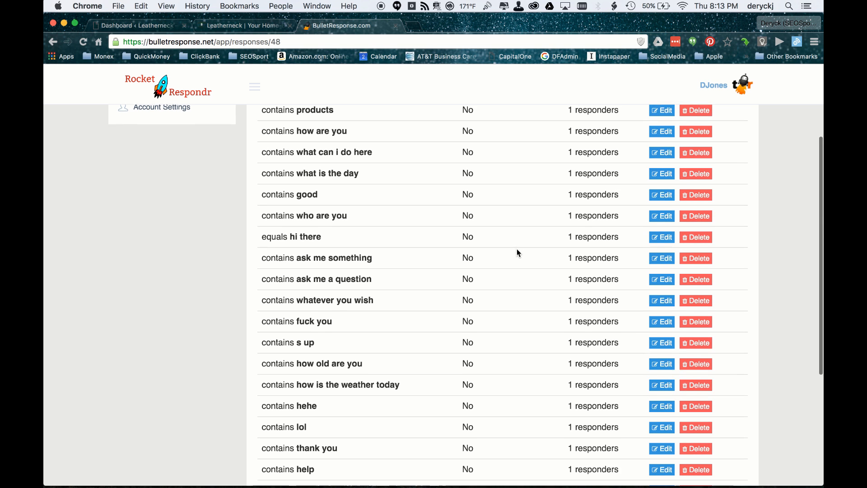
{"action": "scroll", "coordinate": [517, 252], "scroll_direction": "down", "scroll_amount": 1}
{"action": "scroll", "coordinate": [515, 324], "scroll_direction": "down", "scroll_amount": 8}
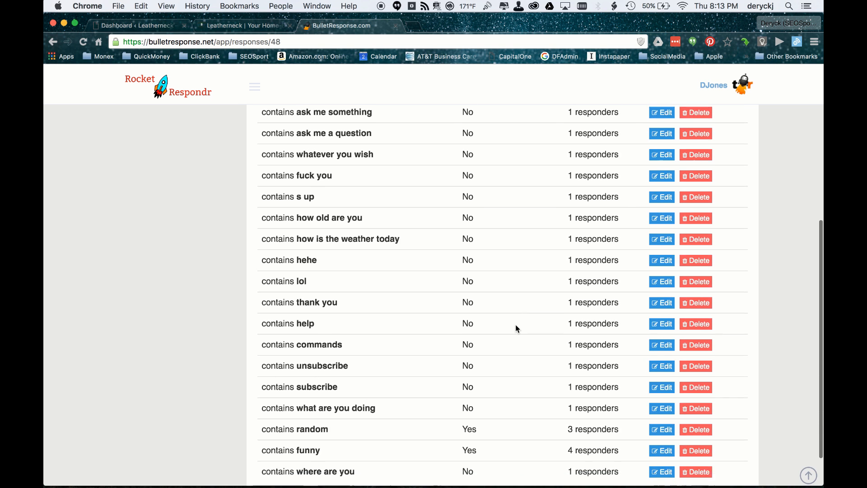
{"action": "scroll", "coordinate": [516, 324], "scroll_direction": "up", "scroll_amount": 12}
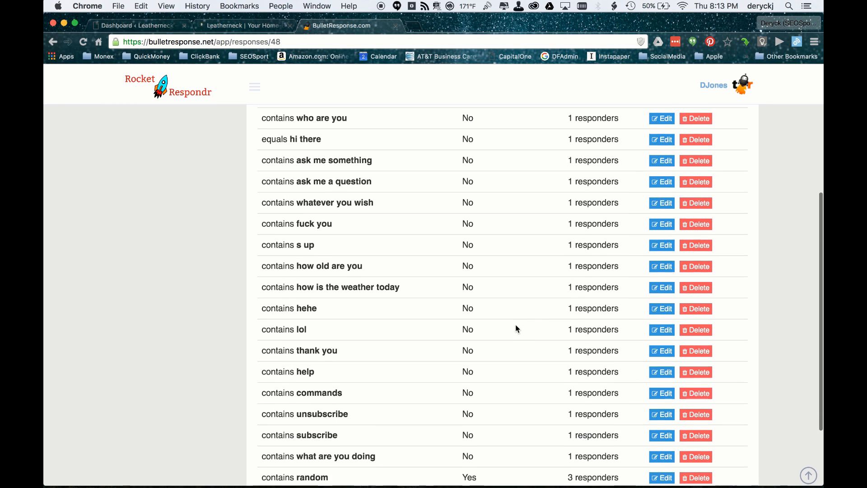
{"action": "scroll", "coordinate": [516, 325], "scroll_direction": "up", "scroll_amount": 1}
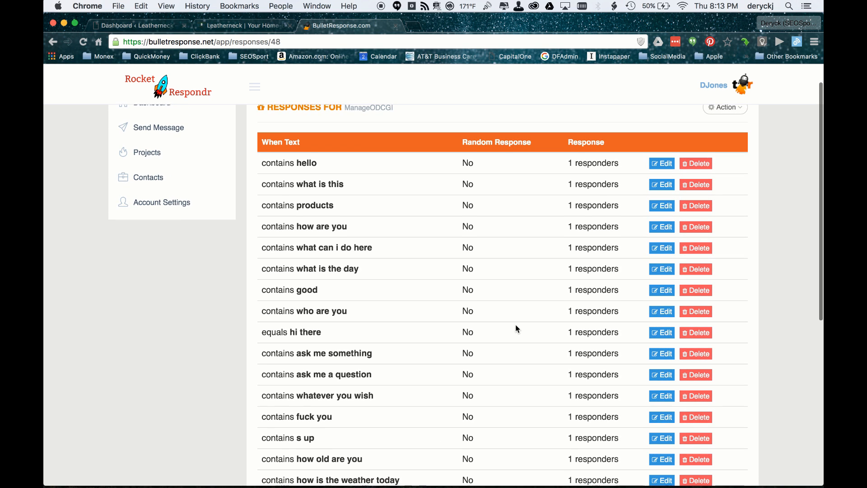
{"action": "right_click", "coordinate": [515, 324]}
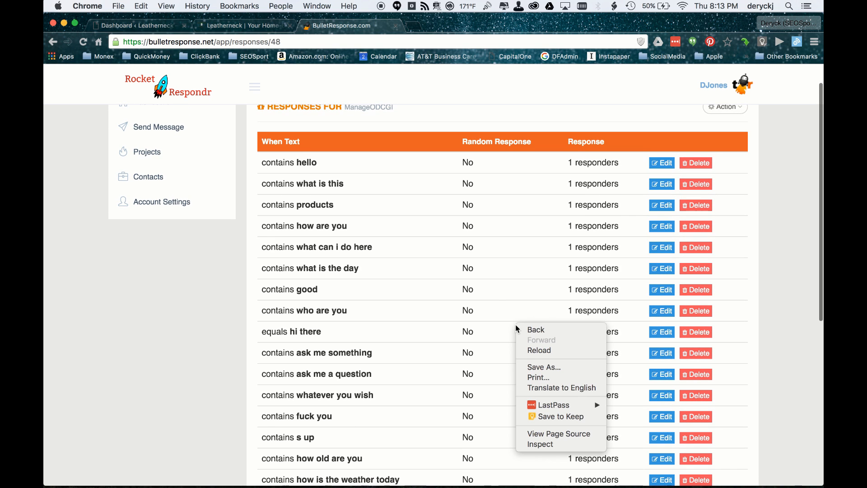
{"action": "left_click", "coordinate": [502, 275]}
{"action": "scroll", "coordinate": [503, 276], "scroll_direction": "down", "scroll_amount": 7}
{"action": "scroll", "coordinate": [502, 275], "scroll_direction": "down", "scroll_amount": 6}
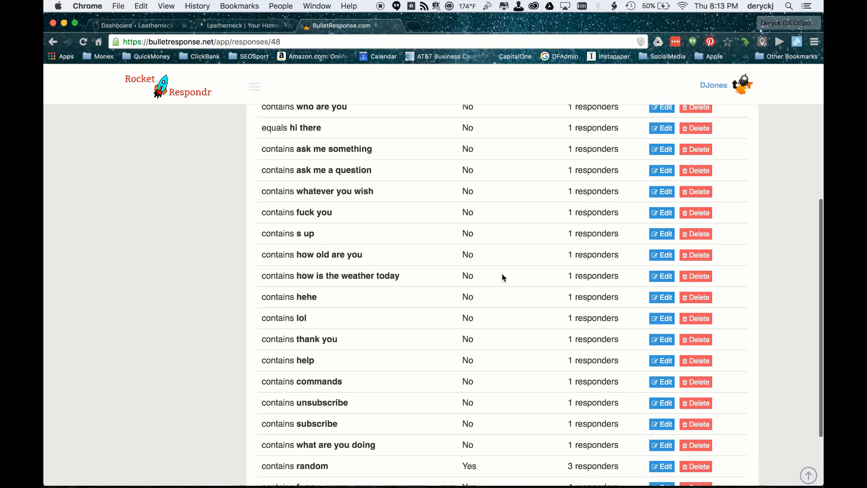
{"action": "scroll", "coordinate": [502, 274], "scroll_direction": "up", "scroll_amount": 9}
{"action": "scroll", "coordinate": [502, 273], "scroll_direction": "up", "scroll_amount": 5}
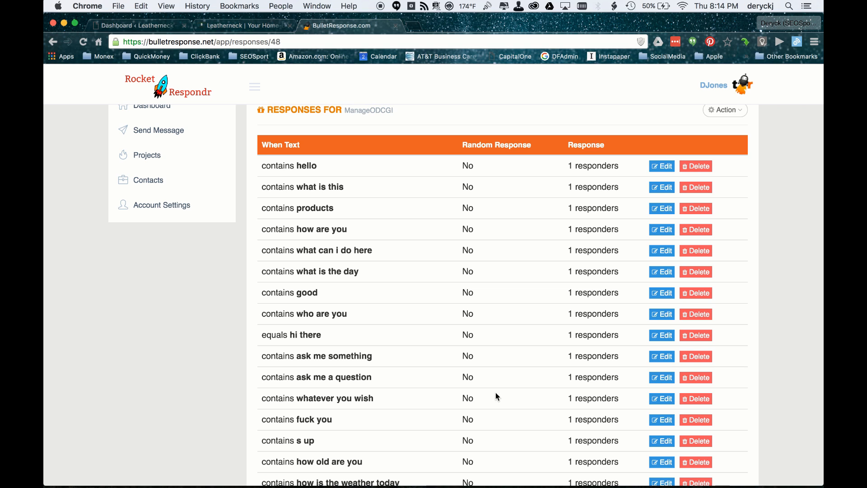
Step: Open developers.facebook.com in a new browser tab
{"action": "left_click", "coordinate": [416, 26]}
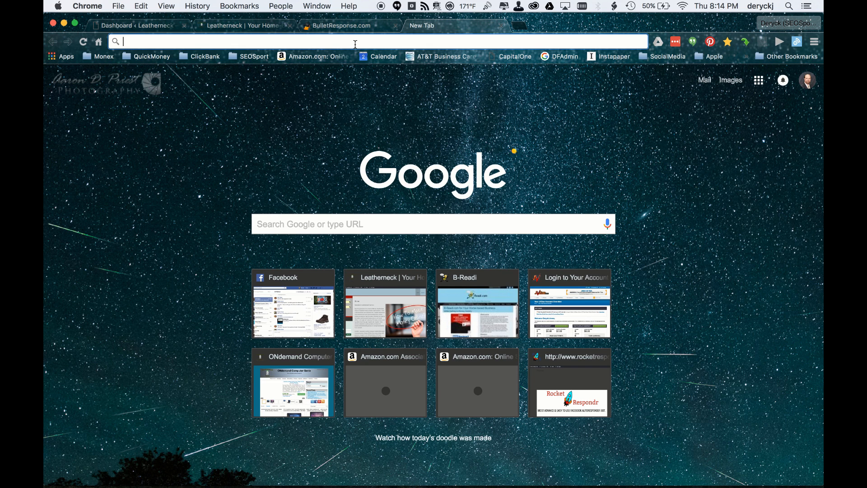
{"action": "type", "text": "developers.facebook.com"}
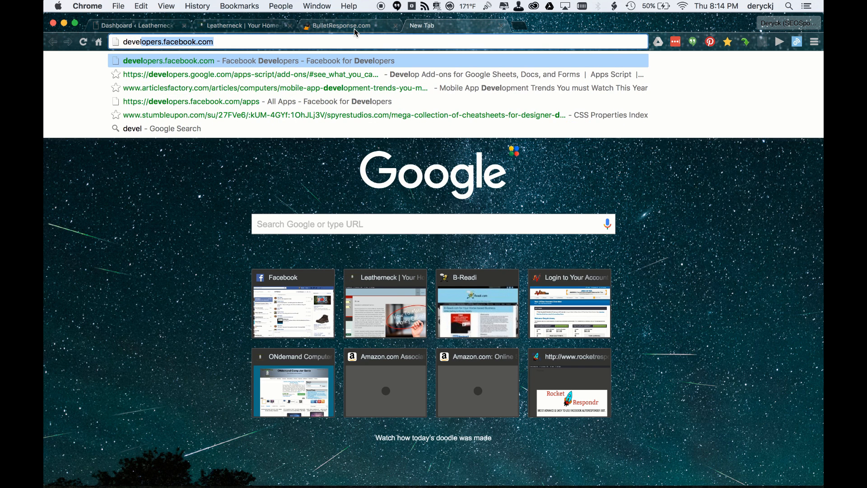
{"action": "key", "text": "Return"}
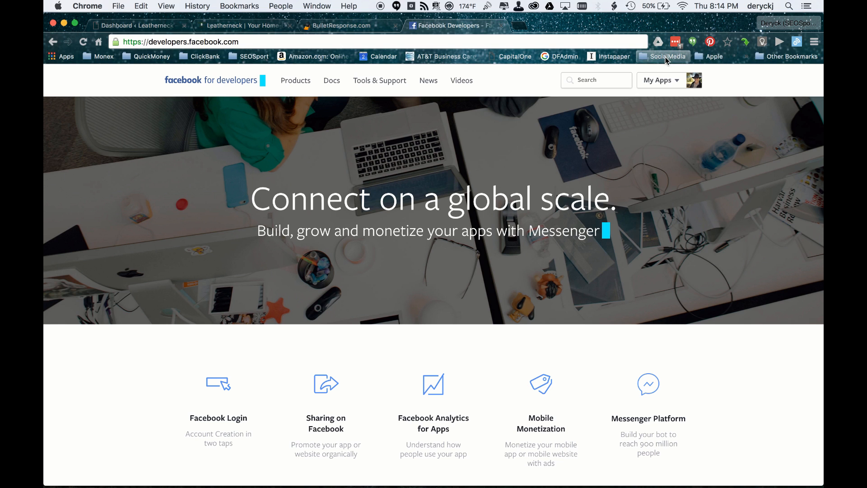
Step: Open the Messenger product settings of the ManageODCGI app
{"action": "mouse_move", "coordinate": [661, 80]}
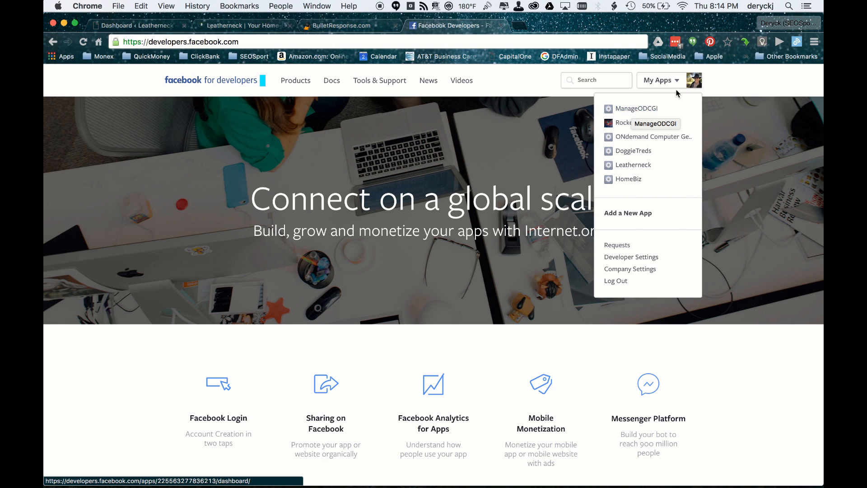
{"action": "left_click", "coordinate": [631, 110]}
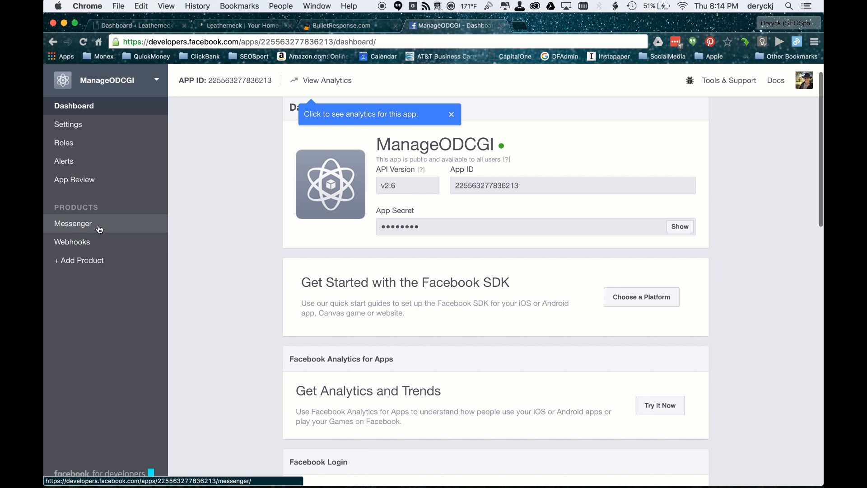
{"action": "left_click", "coordinate": [75, 224]}
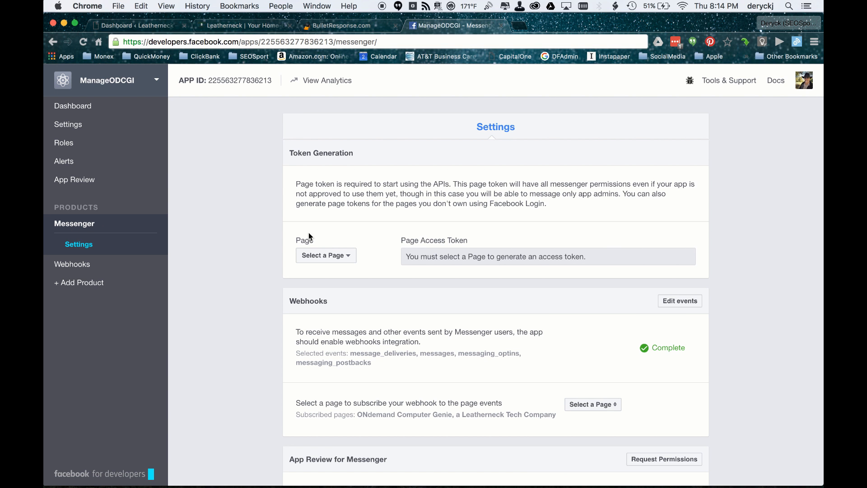
Step: Choose ONdemand Computer Genie, a Leatherneck Tech Company as the page for the webhook's page events subscription
{"action": "scroll", "coordinate": [419, 271], "scroll_direction": "down", "scroll_amount": 5}
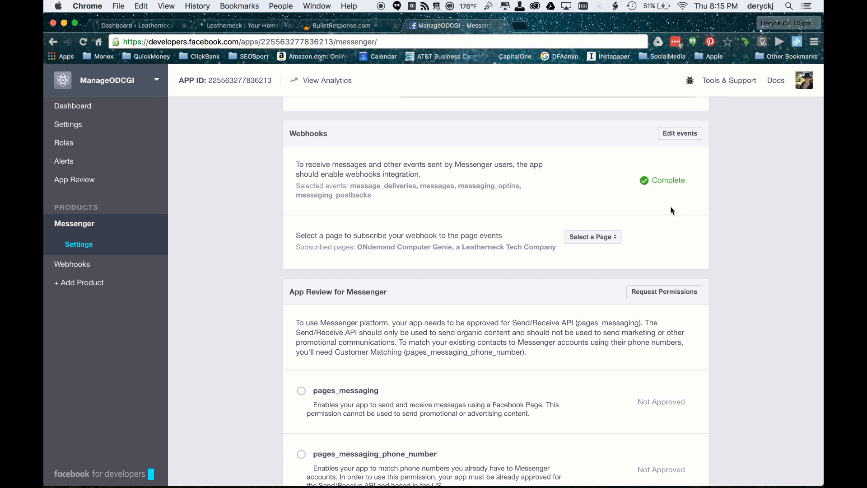
{"action": "scroll", "coordinate": [670, 209], "scroll_direction": "down", "scroll_amount": 2}
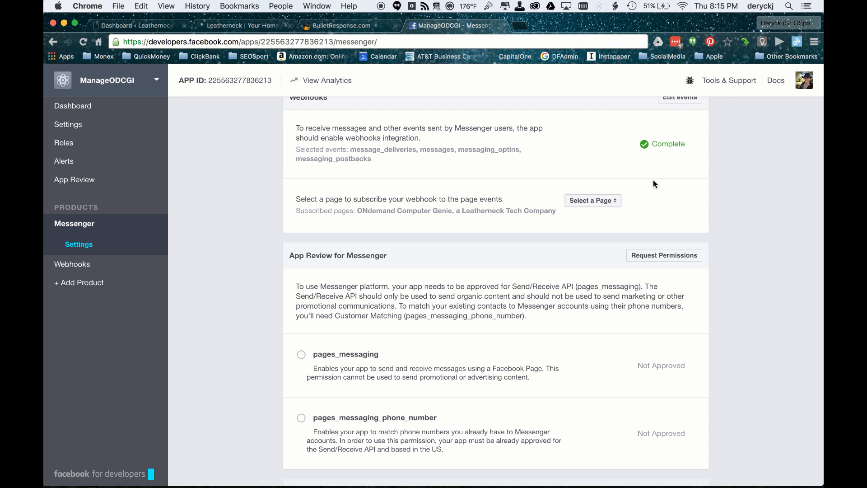
{"action": "scroll", "coordinate": [653, 181], "scroll_direction": "down", "scroll_amount": 1}
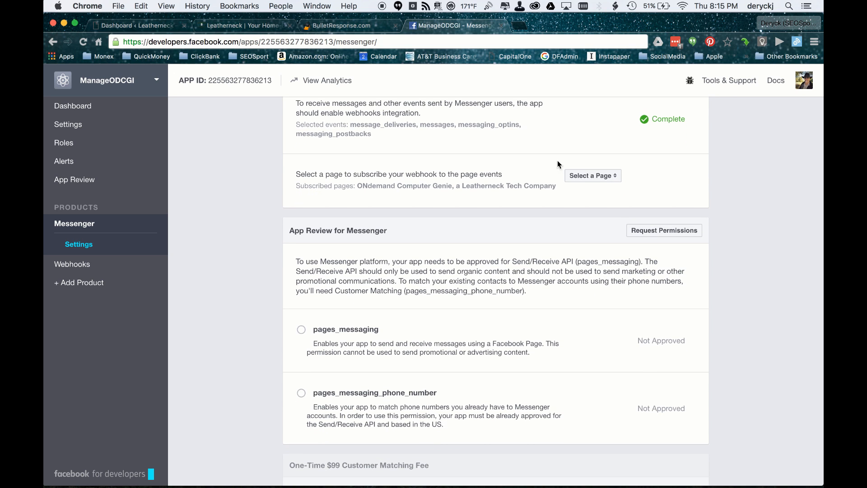
{"action": "left_click", "coordinate": [597, 176]}
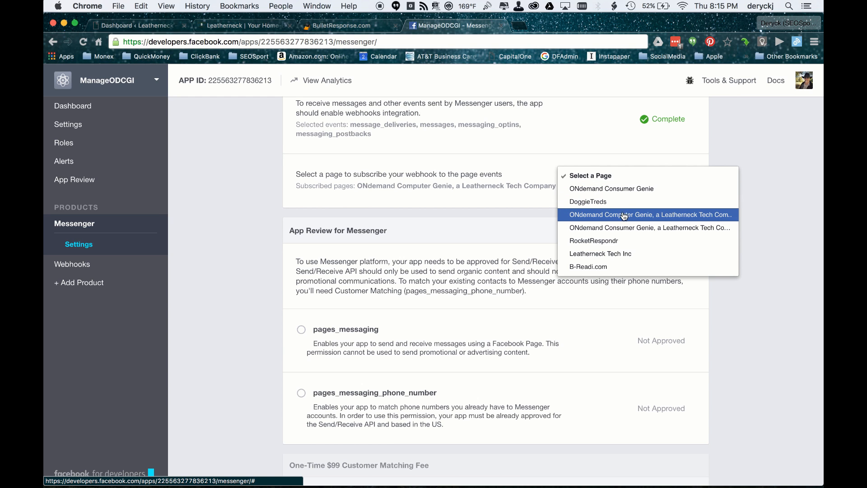
{"action": "left_click", "coordinate": [656, 217]}
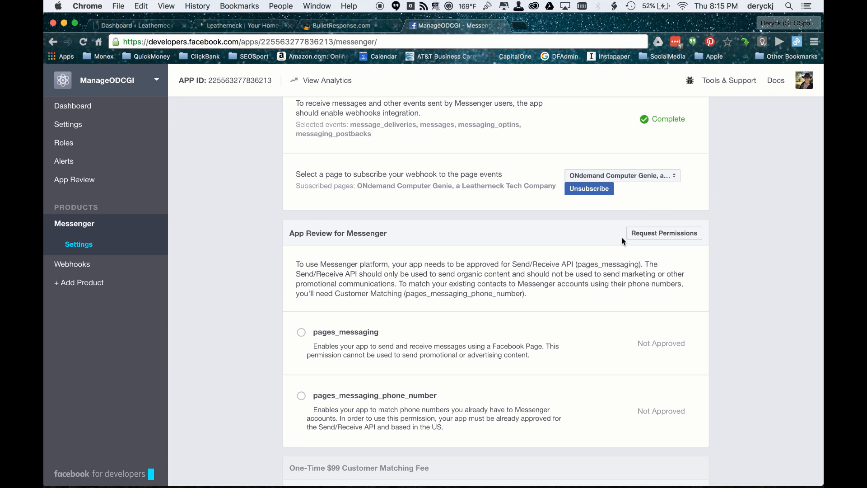
Step: Request the pages_messaging permission and add it to the app's review submission
{"action": "left_click", "coordinate": [662, 236]}
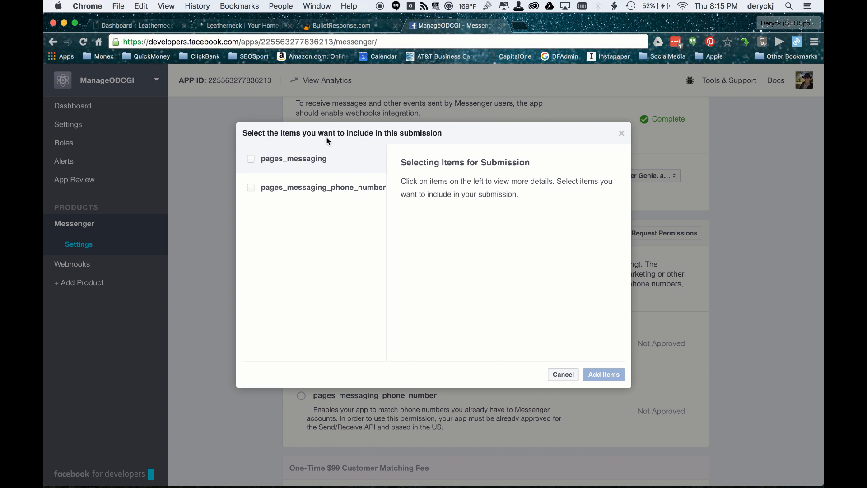
{"action": "left_click", "coordinate": [251, 159]}
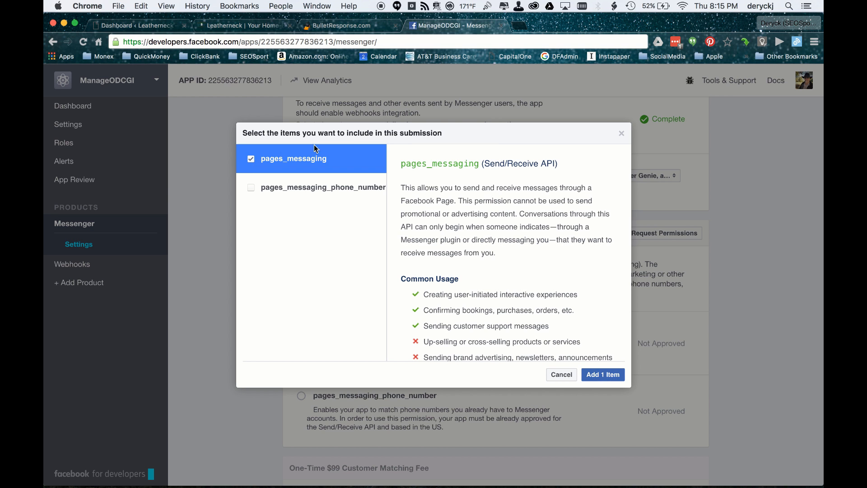
{"action": "scroll", "coordinate": [520, 256], "scroll_direction": "down", "scroll_amount": 2}
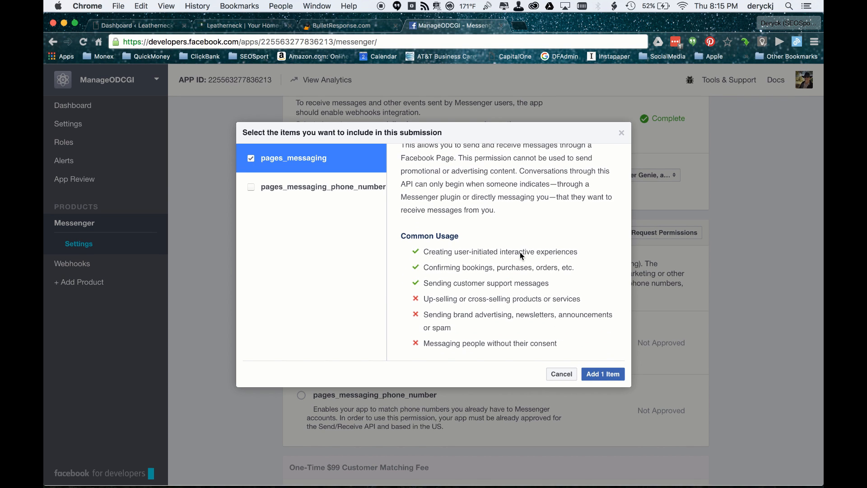
{"action": "left_click", "coordinate": [603, 375]}
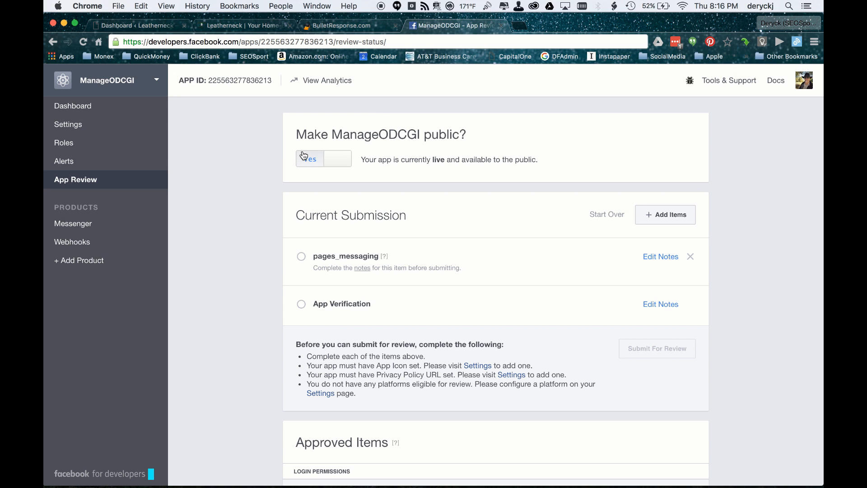
Step: Open the pages_messaging notes and confirm both the no-promotional-messages statement and the Messenger plugin visibility statement
{"action": "scroll", "coordinate": [363, 157], "scroll_direction": "down", "scroll_amount": 3}
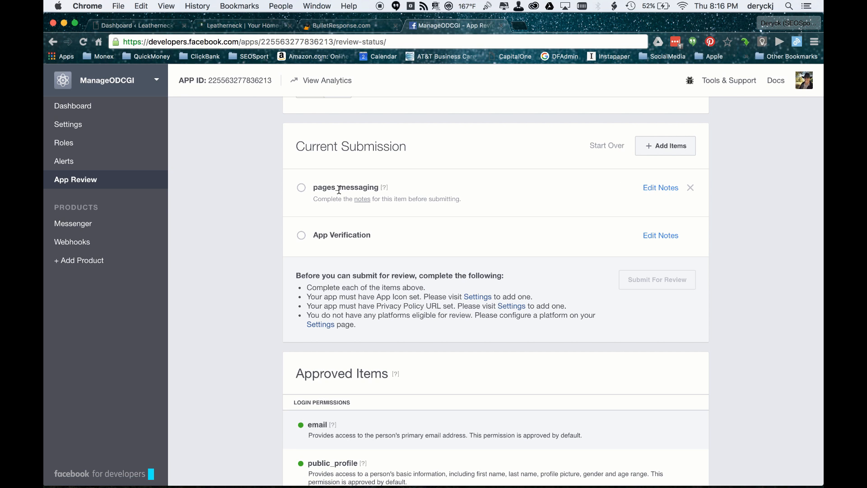
{"action": "left_click", "coordinate": [657, 188]}
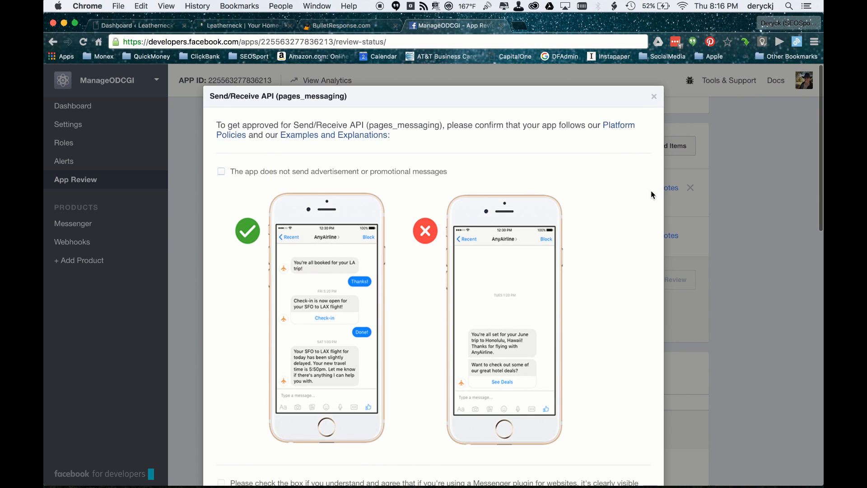
{"action": "scroll", "coordinate": [612, 247], "scroll_direction": "down", "scroll_amount": 2}
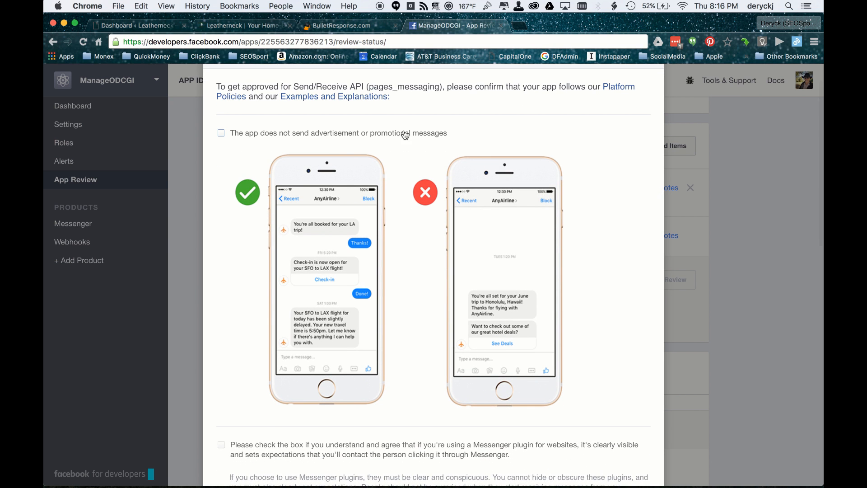
{"action": "left_click", "coordinate": [222, 134]}
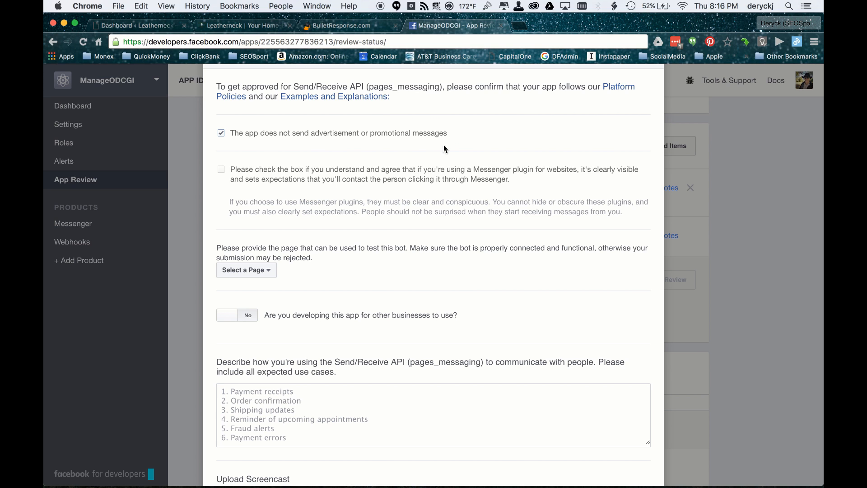
{"action": "left_click", "coordinate": [221, 172]}
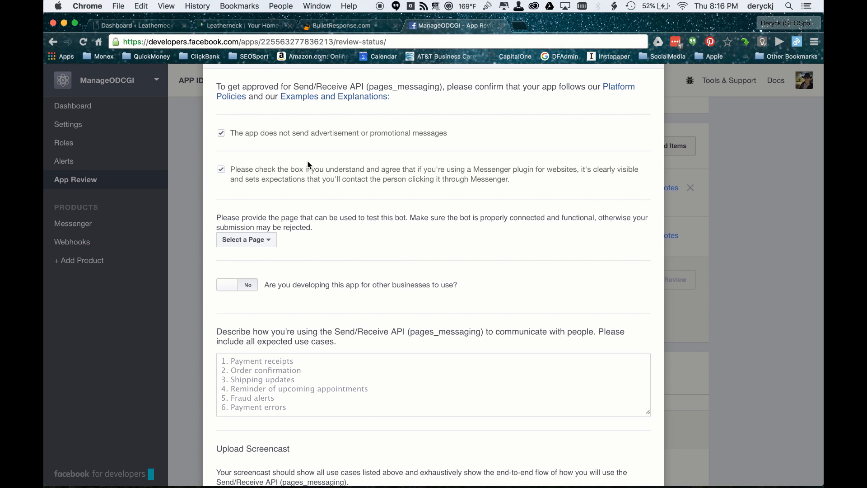
Step: Choose ONdemand Computer Genie, a Leatherneck Tech Company as the bot's test page and declare the app as developed for 1-10 other businesses
{"action": "scroll", "coordinate": [465, 226], "scroll_direction": "down", "scroll_amount": 3}
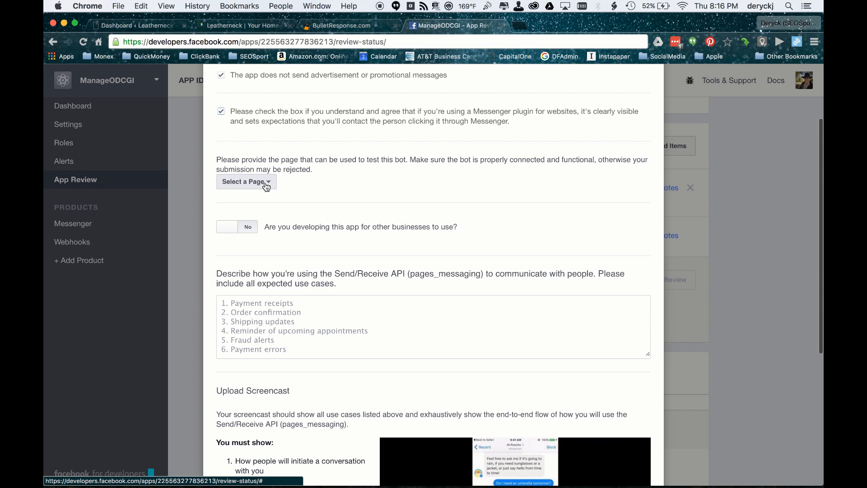
{"action": "left_click", "coordinate": [267, 186]}
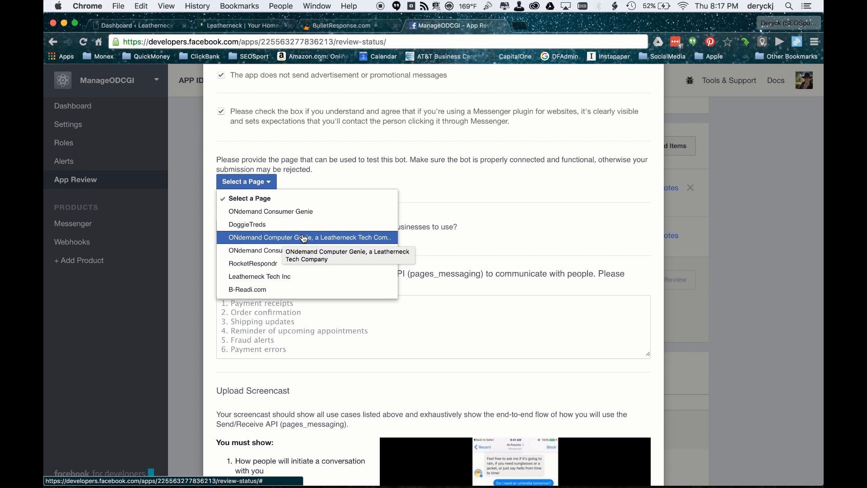
{"action": "left_click", "coordinate": [257, 238]}
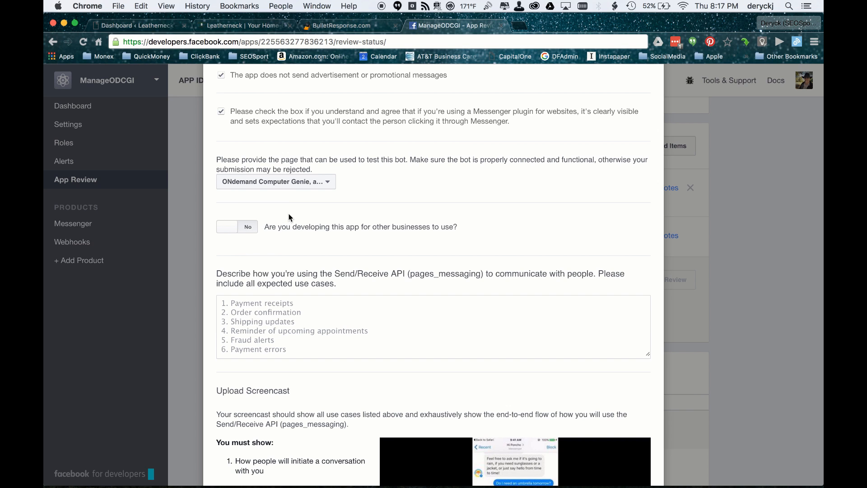
{"action": "left_click", "coordinate": [248, 229]}
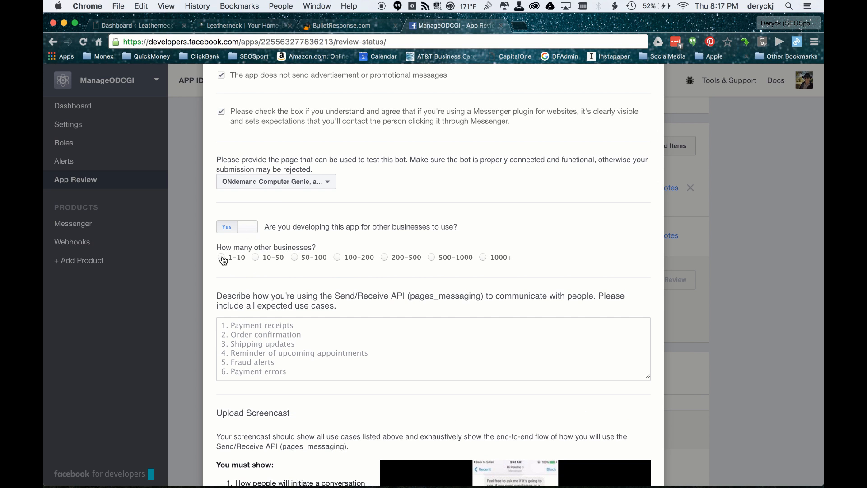
{"action": "left_click", "coordinate": [221, 258]}
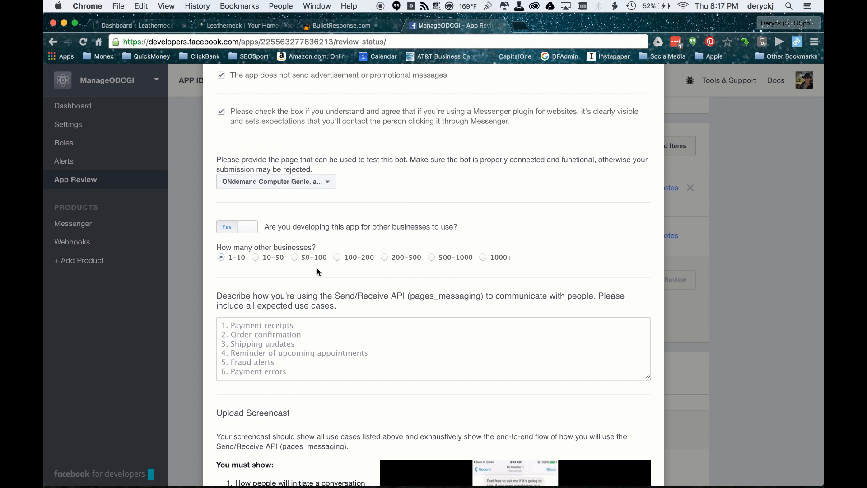
Step: Switch to BulletResponse and open the ManageODCGI response triggered by "commands" for editing
{"action": "scroll", "coordinate": [319, 271], "scroll_direction": "down", "scroll_amount": 2}
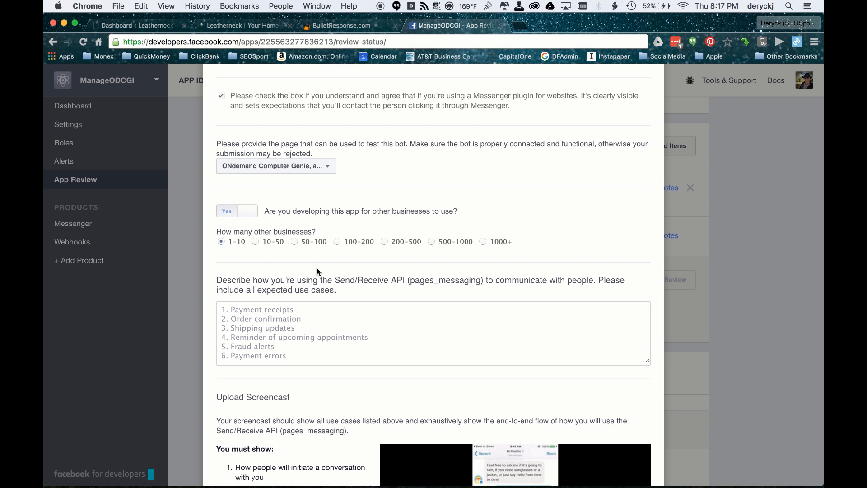
{"action": "scroll", "coordinate": [318, 271], "scroll_direction": "down", "scroll_amount": 1}
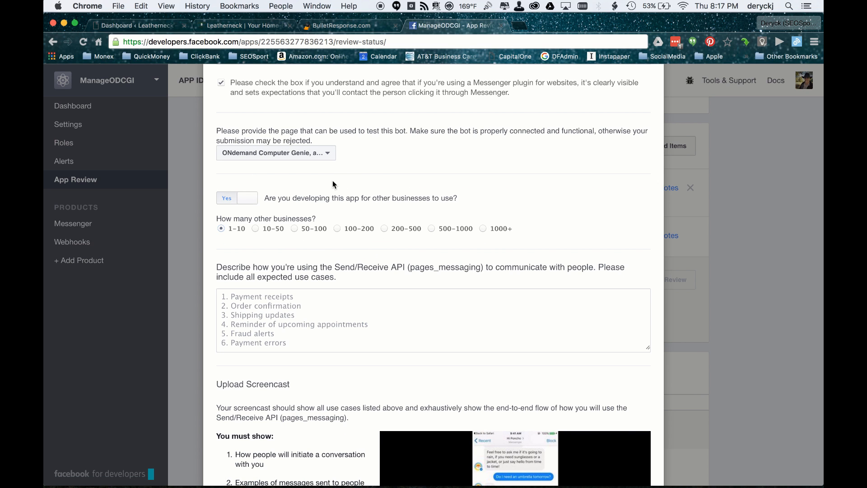
{"action": "scroll", "coordinate": [339, 223], "scroll_direction": "down", "scroll_amount": 5}
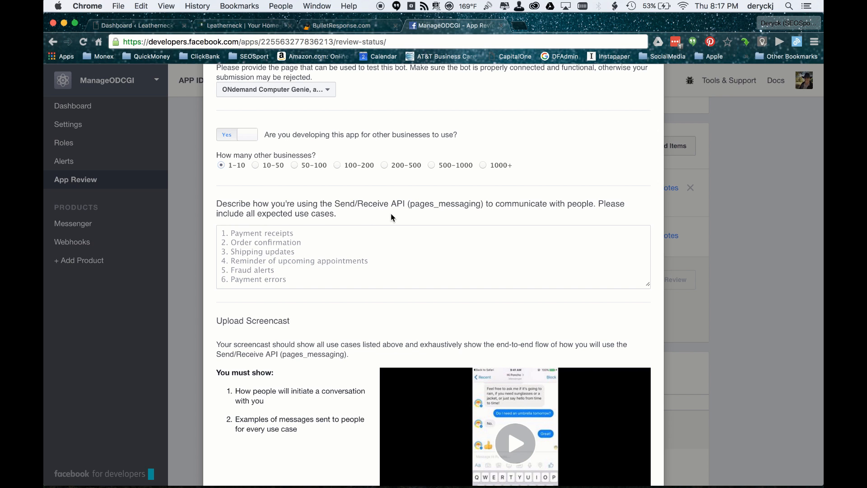
{"action": "left_click", "coordinate": [220, 234]}
{"action": "left_click", "coordinate": [339, 25]}
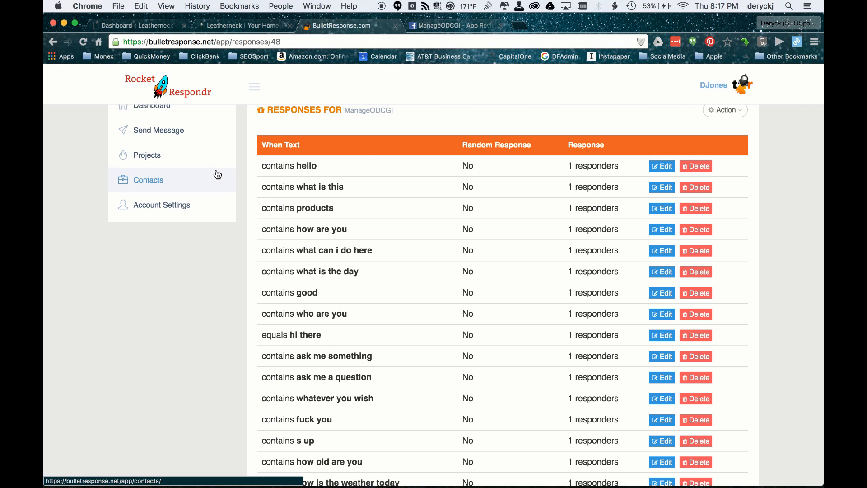
{"action": "scroll", "coordinate": [418, 270], "scroll_direction": "down", "scroll_amount": 1}
{"action": "scroll", "coordinate": [418, 266], "scroll_direction": "down", "scroll_amount": 1}
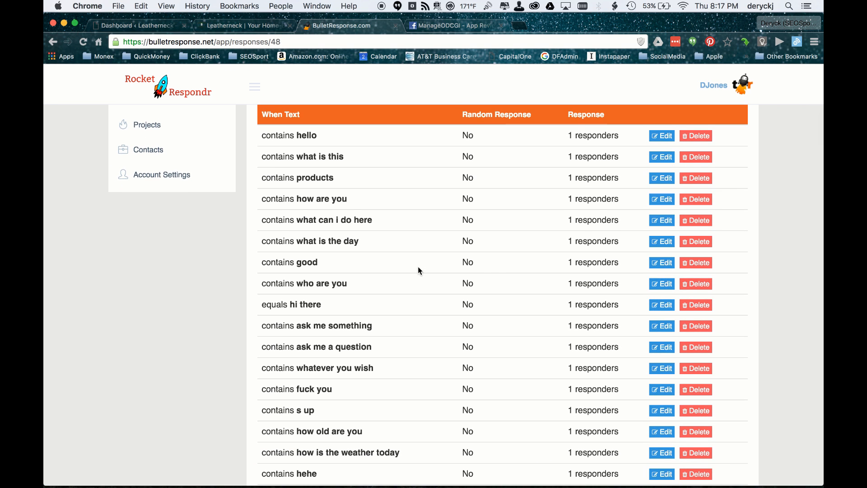
{"action": "scroll", "coordinate": [418, 266], "scroll_direction": "down", "scroll_amount": 2}
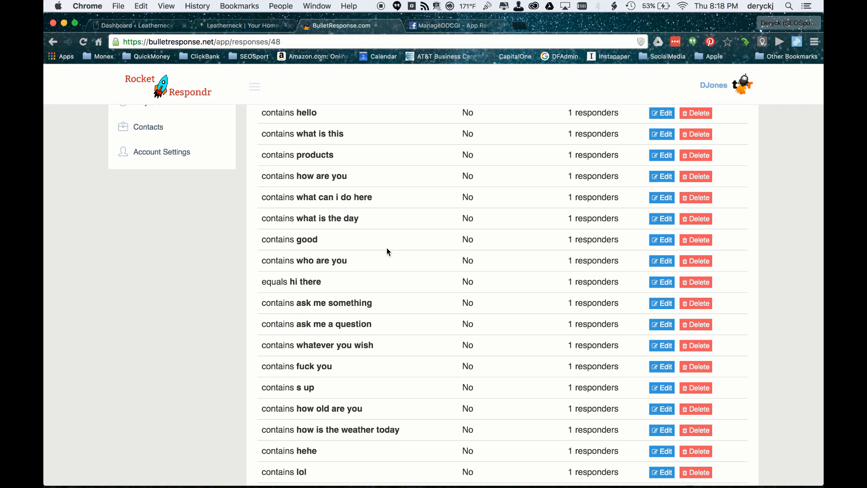
{"action": "scroll", "coordinate": [386, 248], "scroll_direction": "up", "scroll_amount": 5}
{"action": "scroll", "coordinate": [387, 247], "scroll_direction": "down", "scroll_amount": 4}
{"action": "scroll", "coordinate": [386, 247], "scroll_direction": "down", "scroll_amount": 6}
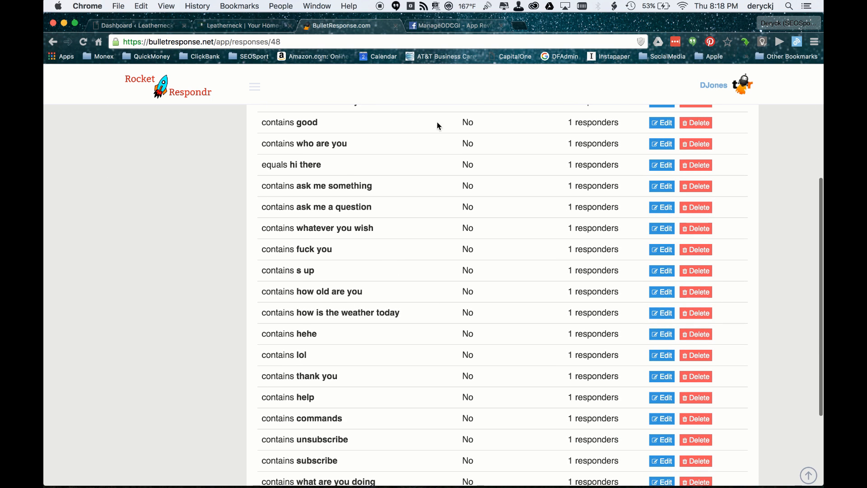
{"action": "scroll", "coordinate": [379, 345], "scroll_direction": "down", "scroll_amount": 2}
{"action": "scroll", "coordinate": [379, 343], "scroll_direction": "down", "scroll_amount": 5}
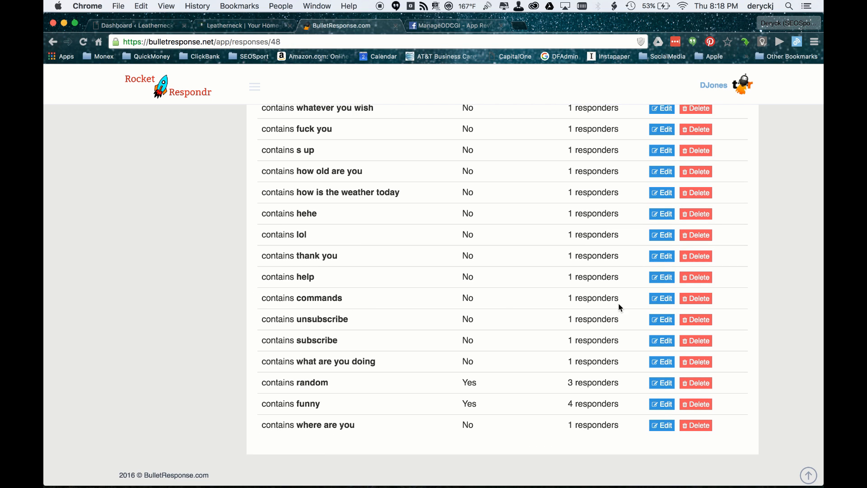
{"action": "left_click", "coordinate": [661, 299]}
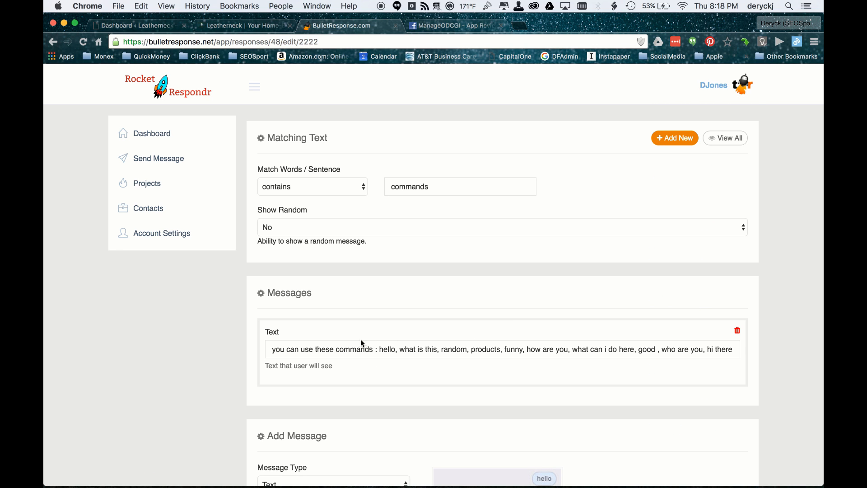
Step: Copy the "commands" response's message text into the Send/Receive API use-case description of the Facebook pages_messaging notes
{"action": "scroll", "coordinate": [343, 342], "scroll_direction": "down", "scroll_amount": 3}
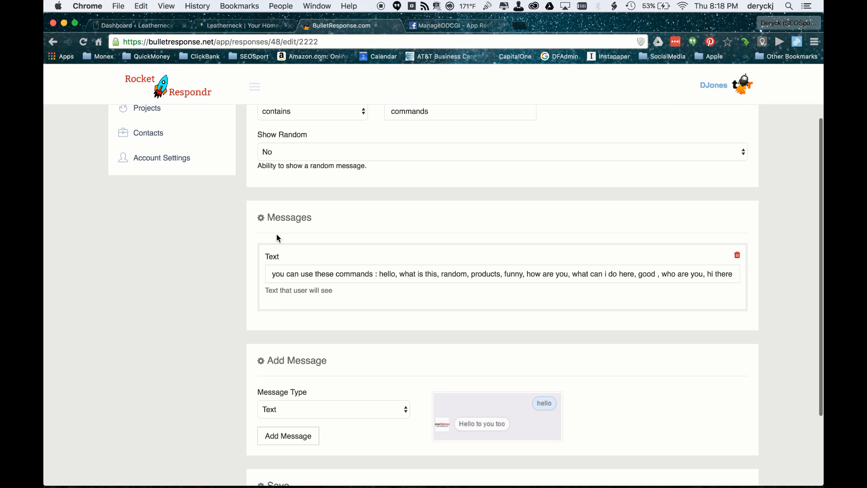
{"action": "left_click_drag", "start_coordinate": [271, 274], "coordinate": [788, 282]}
{"action": "key", "text": "ctrl+c"}
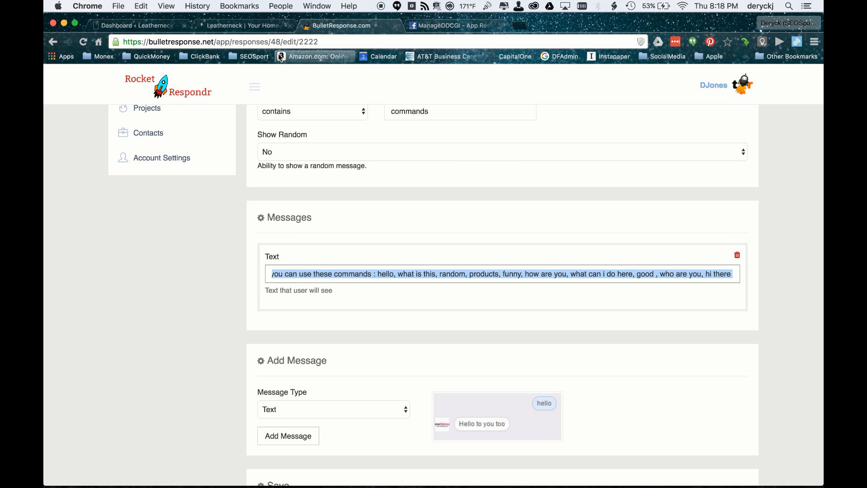
{"action": "left_click", "coordinate": [432, 26]}
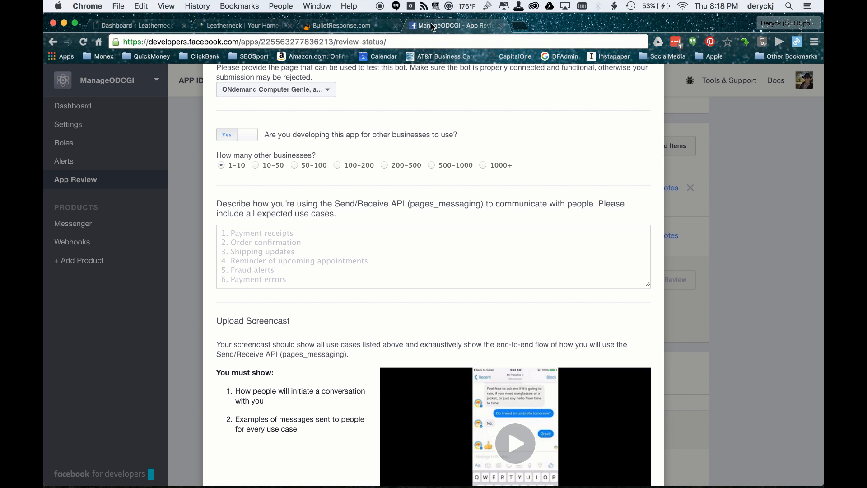
{"action": "right_click", "coordinate": [238, 234]}
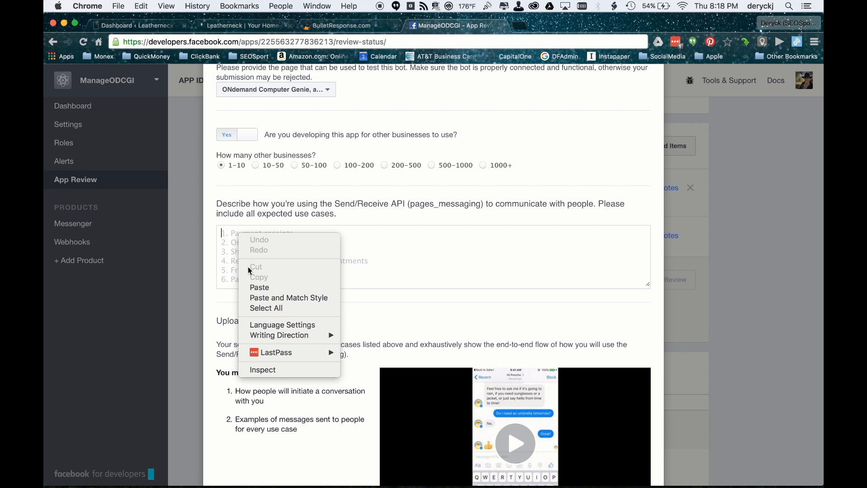
{"action": "left_click", "coordinate": [260, 288]}
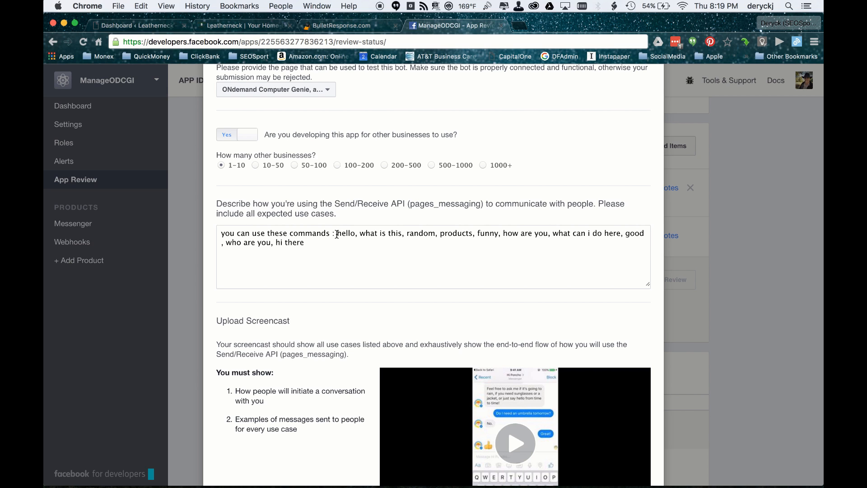
Step: Remove the intro "you can use these commands :" from the use-case description and put "1." before hello
{"action": "left_click_drag", "start_coordinate": [337, 234], "coordinate": [204, 232]}
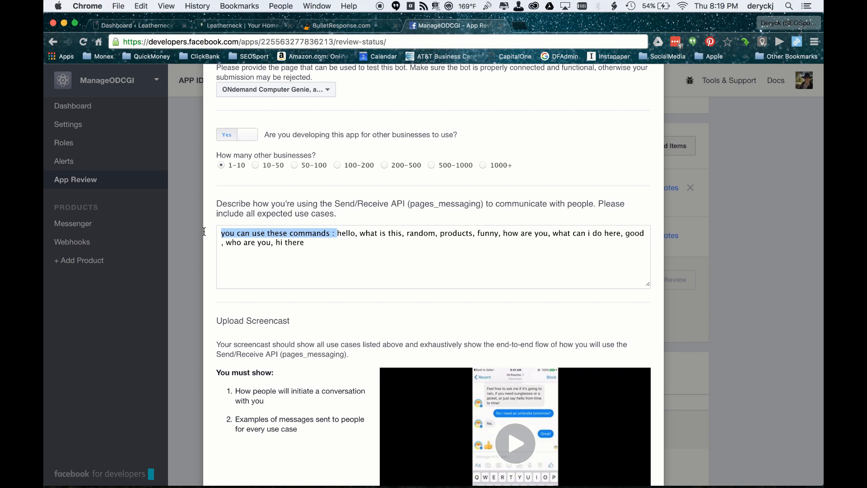
{"action": "key", "text": "BackSpace"}
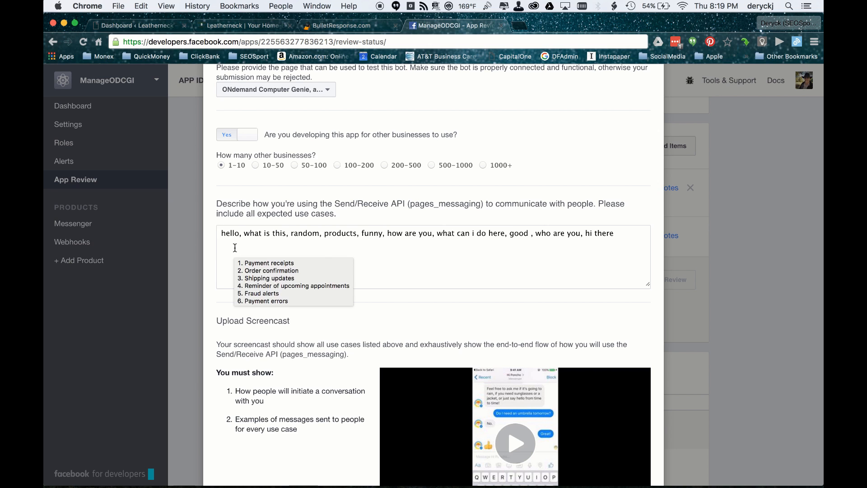
{"action": "type", "text": "1."}
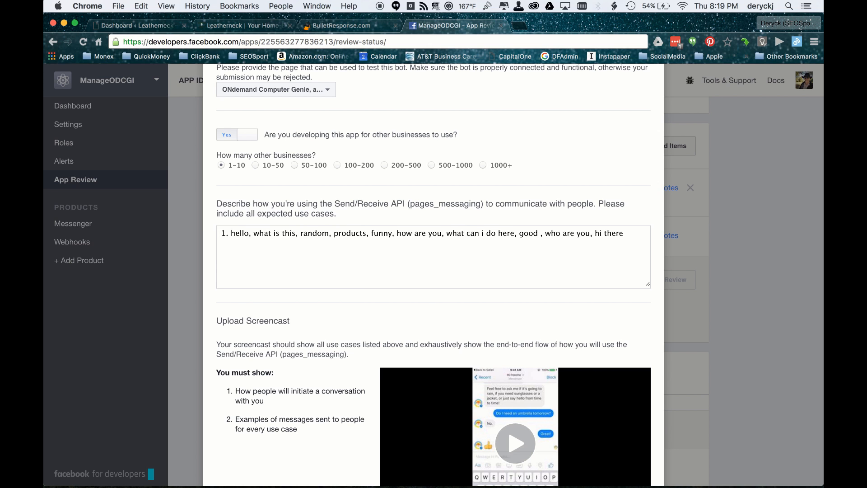
Step: Split "what is this" and "random" onto their own lines in the use-case description, numbered 2. and 3., removing the separating commas
{"action": "left_click", "coordinate": [256, 233]}
{"action": "key", "text": "BackSpace"}
{"action": "key", "text": "BackSpace"}
{"action": "key", "text": "Return"}
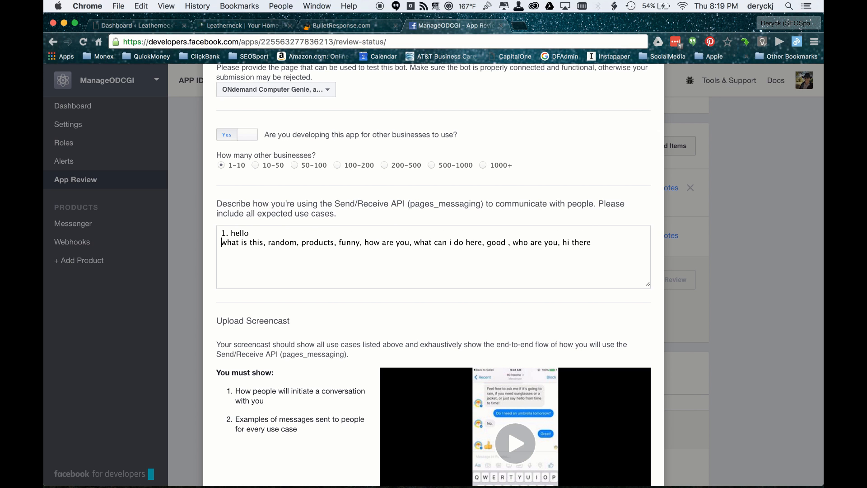
{"action": "type", "text": "2."}
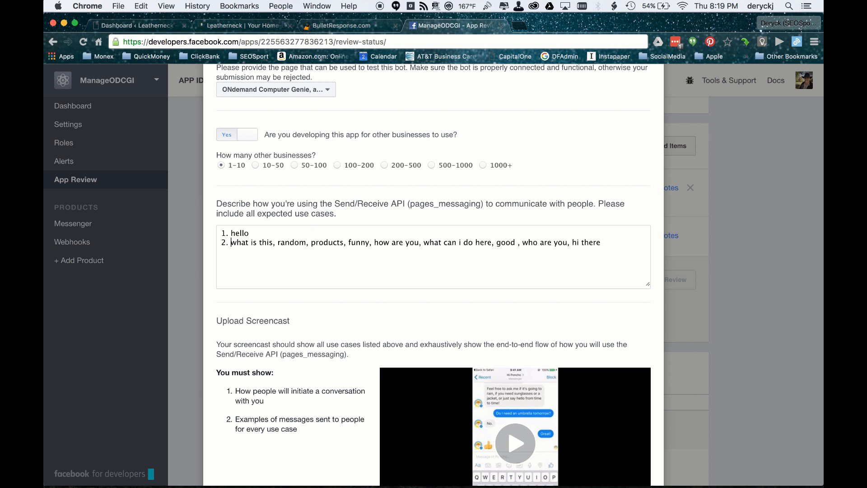
{"action": "left_click", "coordinate": [277, 242]}
{"action": "key", "text": "BackSpace"}
{"action": "key", "text": "BackSpace"}
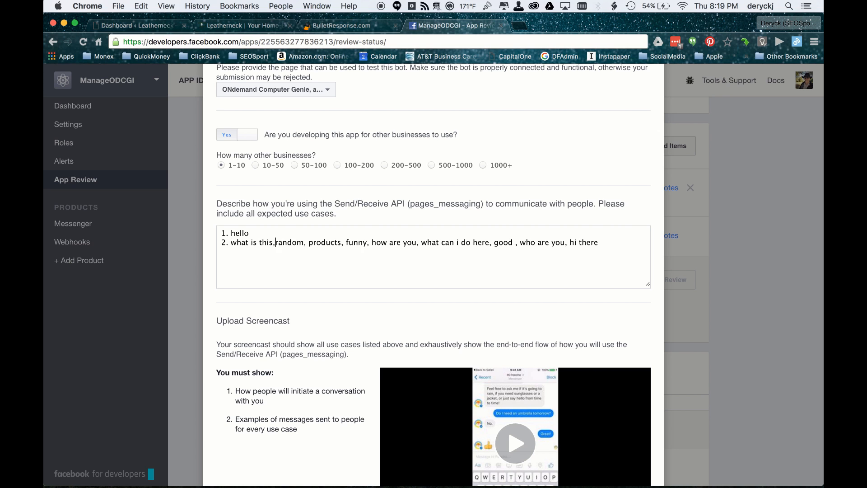
{"action": "key", "text": "Return"}
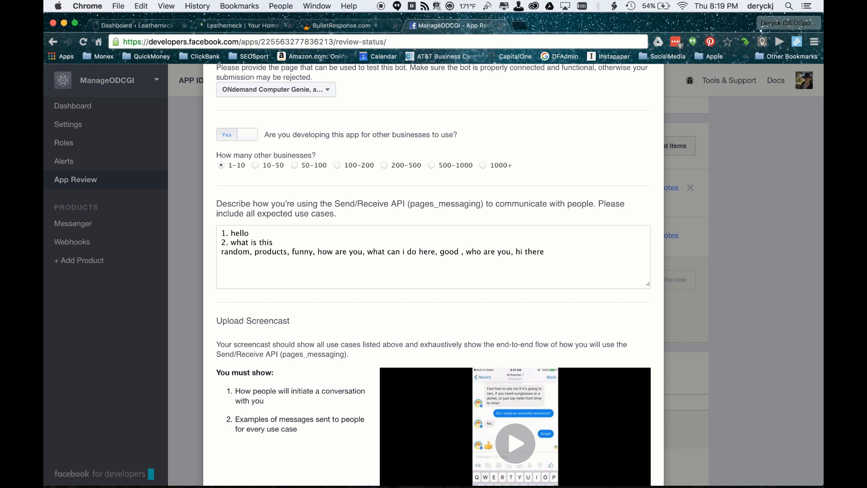
{"action": "type", "text": "3."}
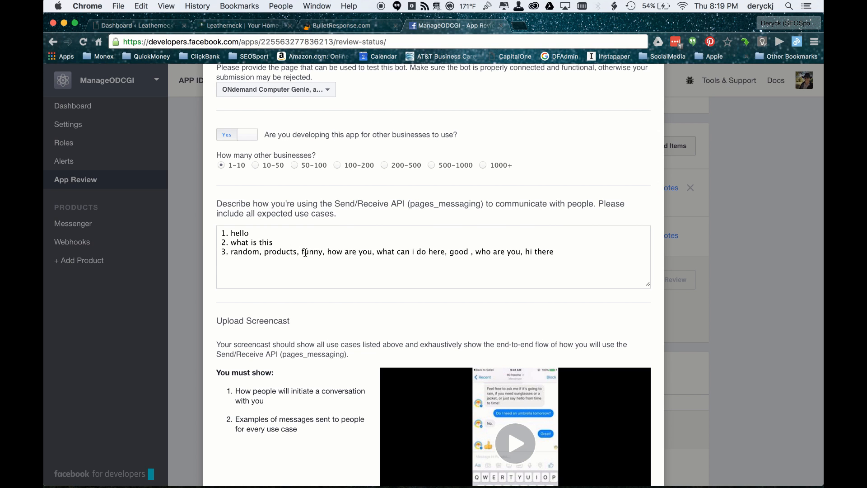
Step: Put "products" and "funny" at the start of new lines in the use-case list, numbered 4. and 5., without the commas before them
{"action": "left_click", "coordinate": [265, 251]}
{"action": "key", "text": "BackSpace"}
{"action": "key", "text": "BackSpace"}
{"action": "key", "text": "Return"}
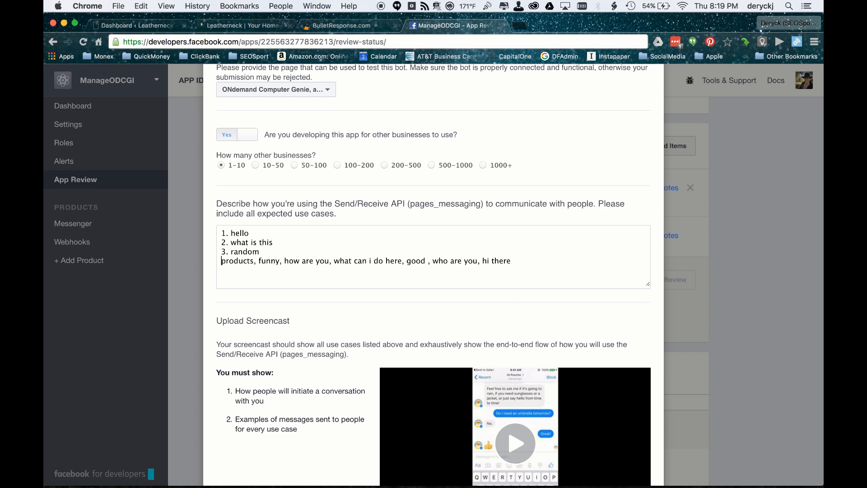
{"action": "type", "text": "4."}
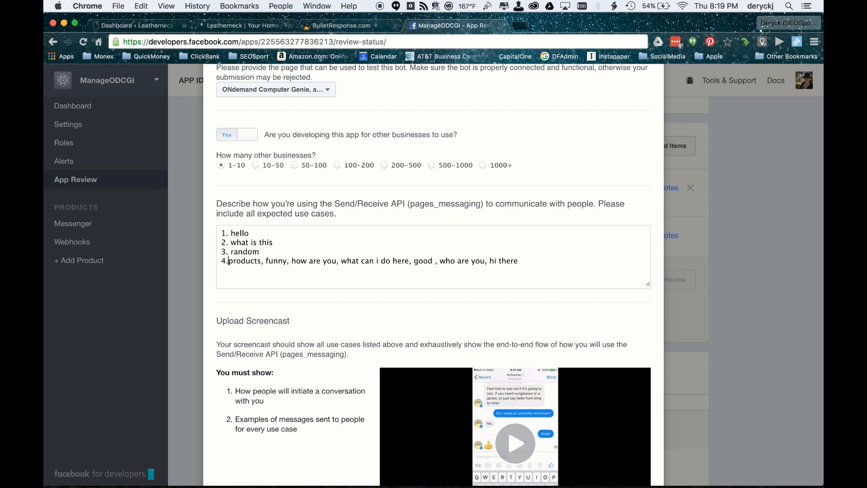
{"action": "left_click", "coordinate": [268, 261]}
{"action": "key", "text": "BackSpace"}
{"action": "key", "text": "BackSpace"}
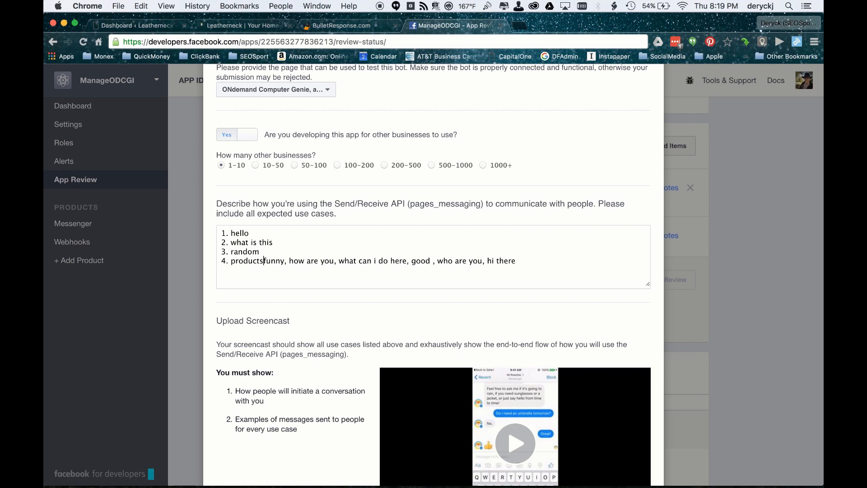
{"action": "key", "text": "Return"}
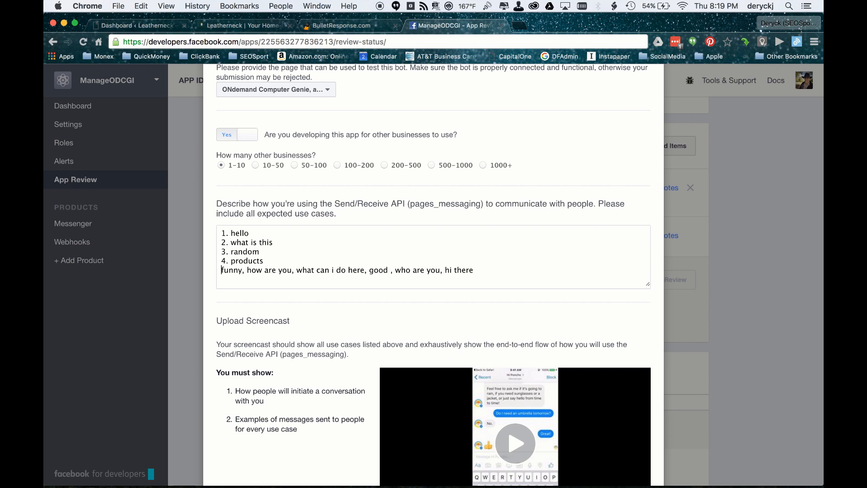
{"action": "type", "text": "5."}
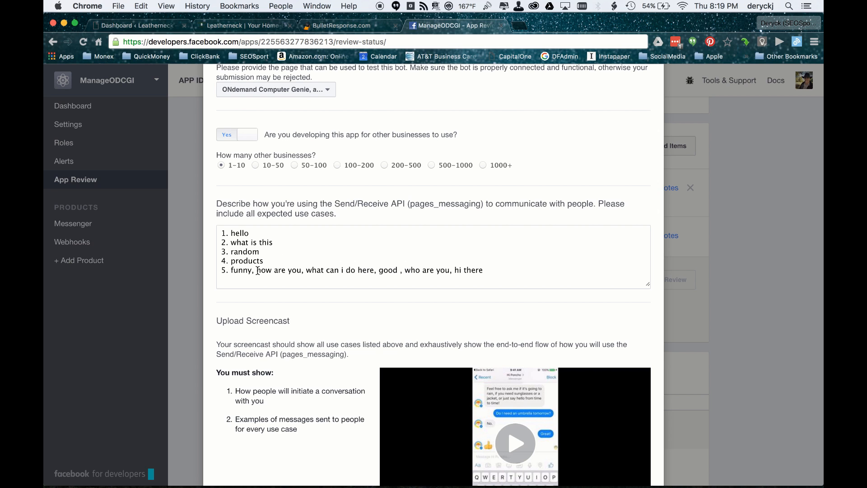
Step: Start new lines for "how are you" and "what can i do here" in the use-case list, numbered 6. and 7., dropping the preceding commas
{"action": "left_click", "coordinate": [258, 271]}
{"action": "key", "text": "BackSpace"}
{"action": "key", "text": "BackSpace"}
{"action": "key", "text": "Return"}
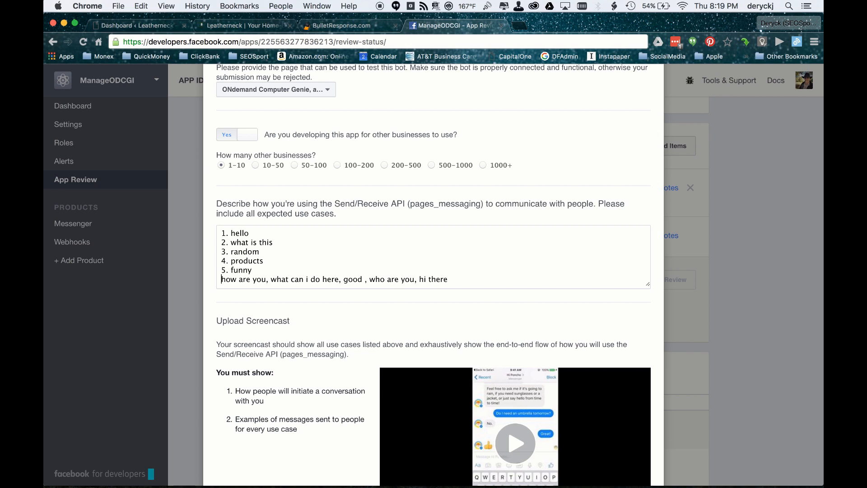
{"action": "type", "text": "6."}
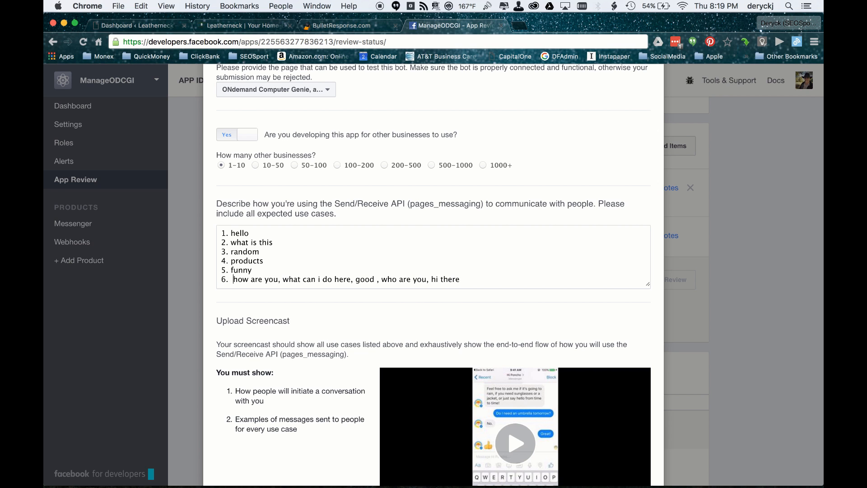
{"action": "key", "text": "BackSpace"}
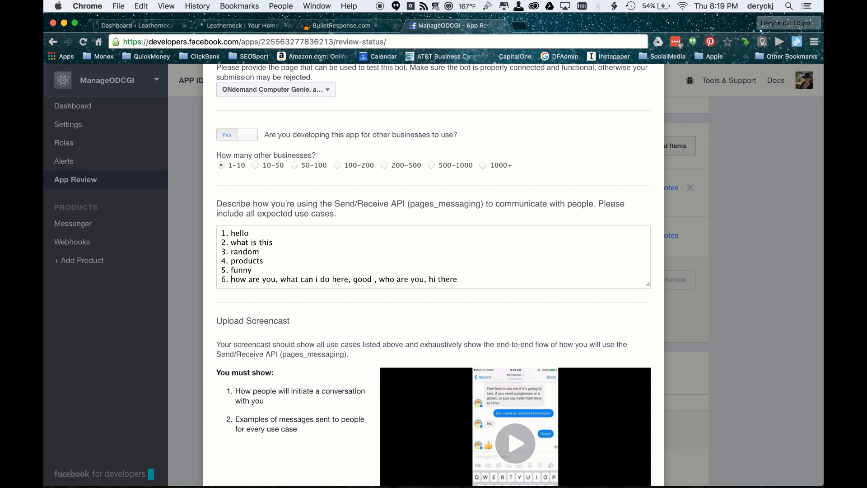
{"action": "left_click", "coordinate": [281, 279]}
{"action": "key", "text": "BackSpace"}
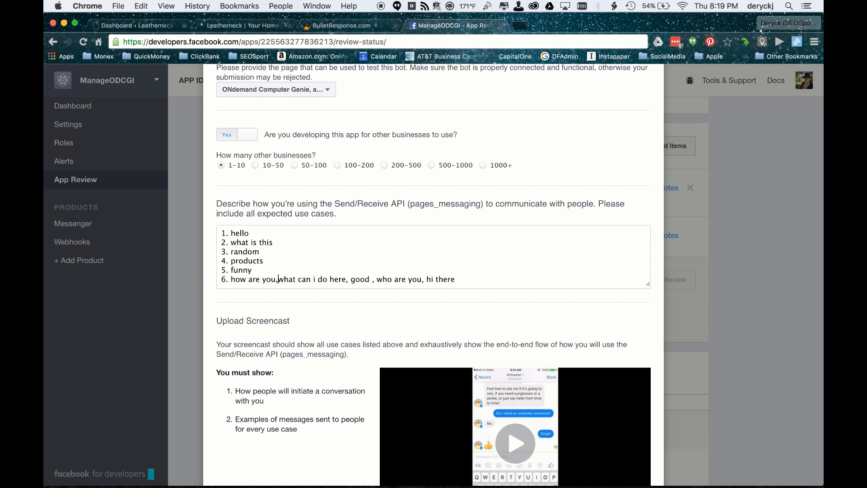
{"action": "key", "text": "BackSpace"}
{"action": "key", "text": "Return"}
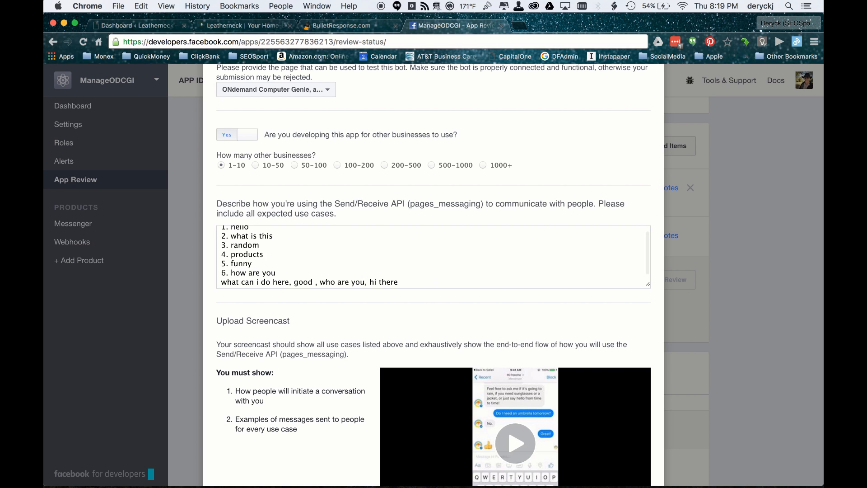
{"action": "type", "text": "7."}
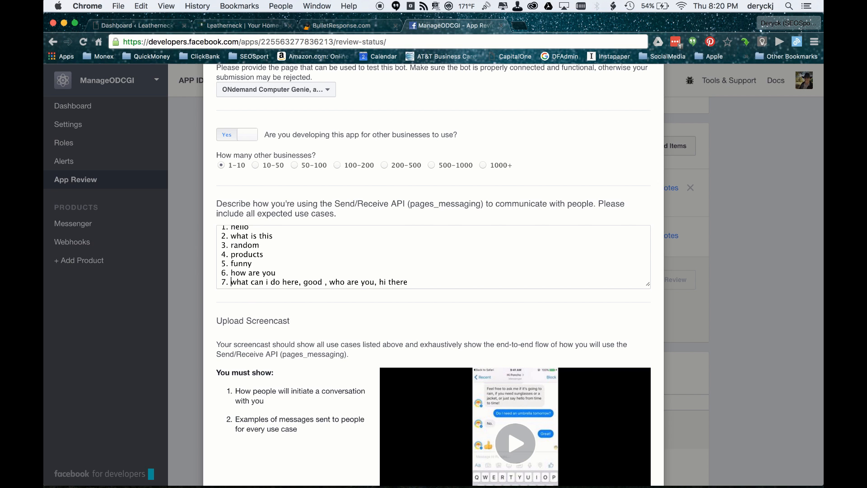
Step: Separate "good" and "who are you" into list lines numbered 8. and 9., deleting the comma before each
{"action": "left_click", "coordinate": [304, 282]}
{"action": "key", "text": "BackSpace"}
{"action": "key", "text": "BackSpace"}
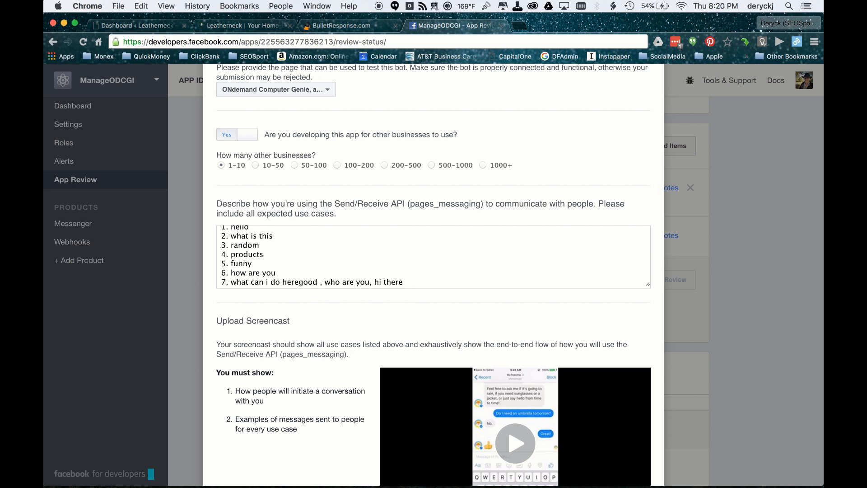
{"action": "key", "text": "Return"}
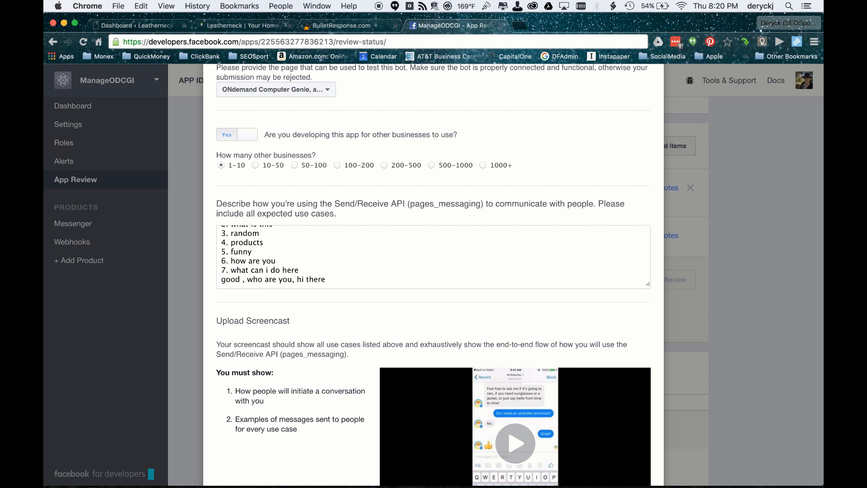
{"action": "type", "text": "8."}
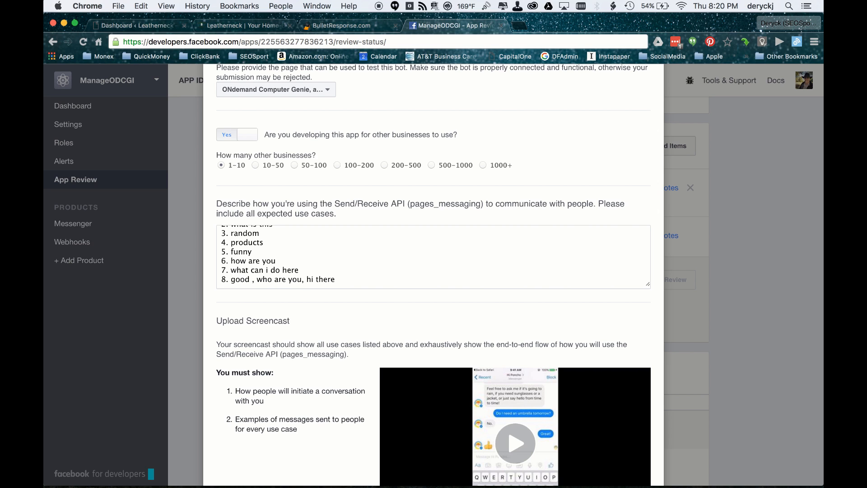
{"action": "left_click", "coordinate": [258, 278]}
{"action": "key", "text": "BackSpace"}
{"action": "key", "text": "BackSpace"}
{"action": "key", "text": "BackSpace"}
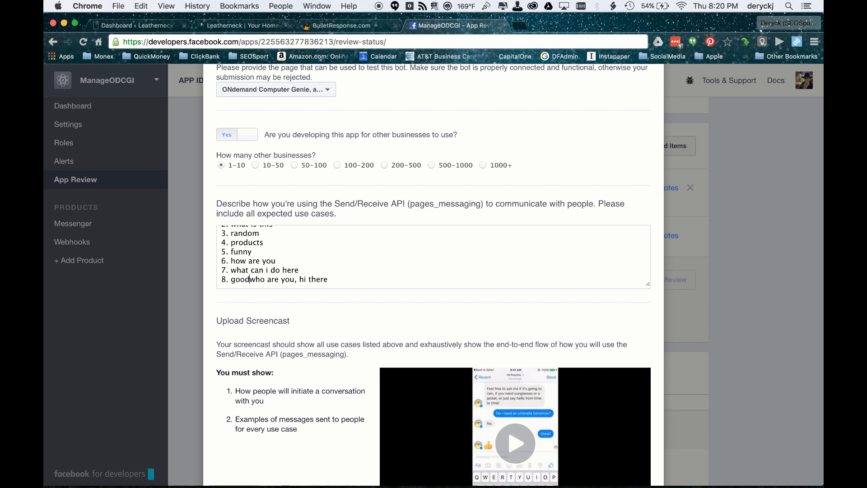
{"action": "key", "text": "Return"}
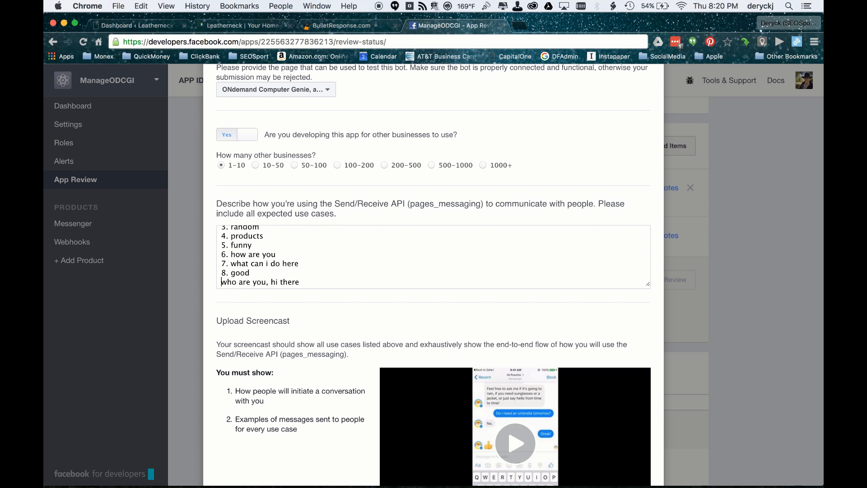
{"action": "type", "text": "9. who"}
{"action": "key", "text": "BackSpace"}
Step: Move "hi there" onto the last line of the use-case list as number 10., removing the comma after "who are you"
{"action": "left_click", "coordinate": [281, 282]}
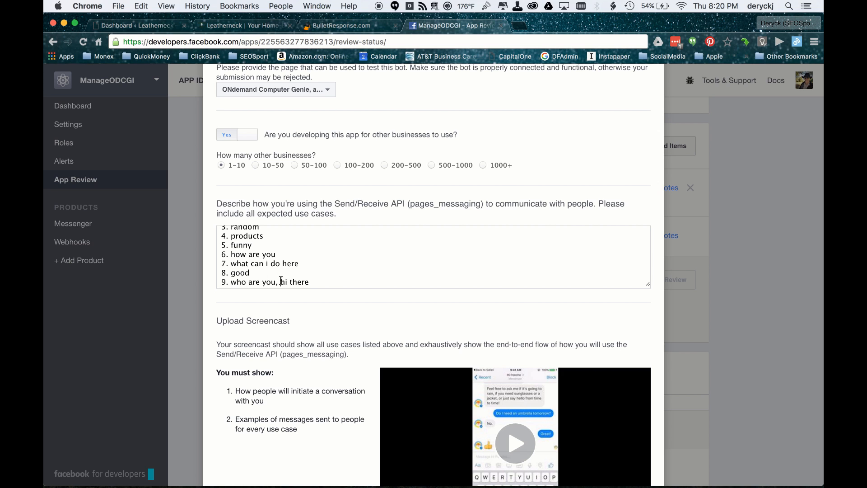
{"action": "key", "text": "BackSpace"}
{"action": "key", "text": "BackSpace"}
{"action": "key", "text": "Return"}
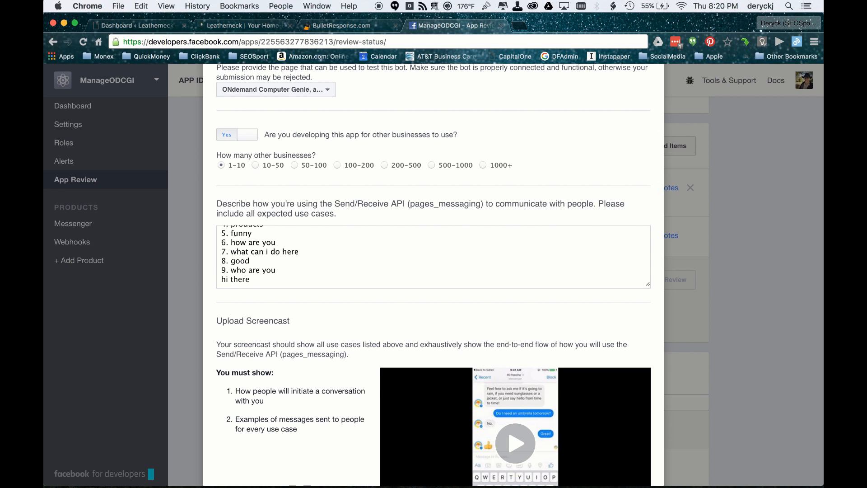
{"action": "type", "text": "10."}
Step: Review the finished use-case list, the screencast upload requirements and the remaining items needed before submitting for review
{"action": "scroll", "coordinate": [304, 245], "scroll_direction": "up", "scroll_amount": 3}
{"action": "scroll", "coordinate": [269, 244], "scroll_direction": "down", "scroll_amount": 5}
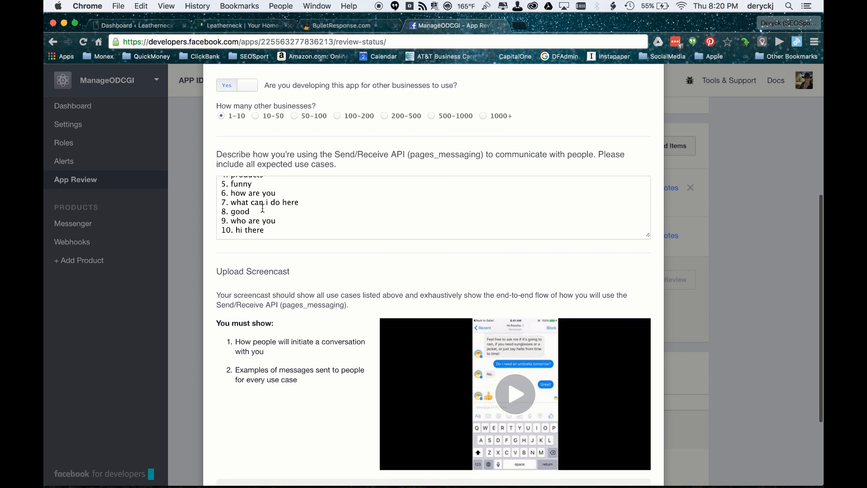
{"action": "scroll", "coordinate": [318, 220], "scroll_direction": "down", "scroll_amount": 2}
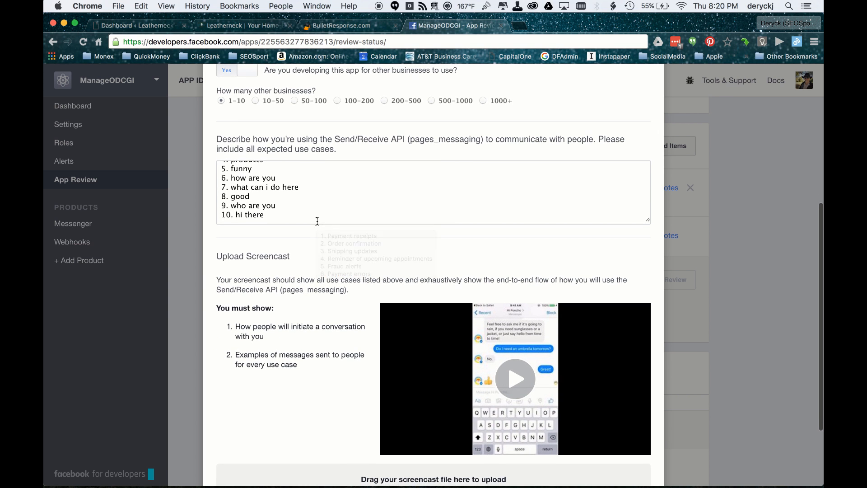
{"action": "scroll", "coordinate": [324, 247], "scroll_direction": "down", "scroll_amount": 2}
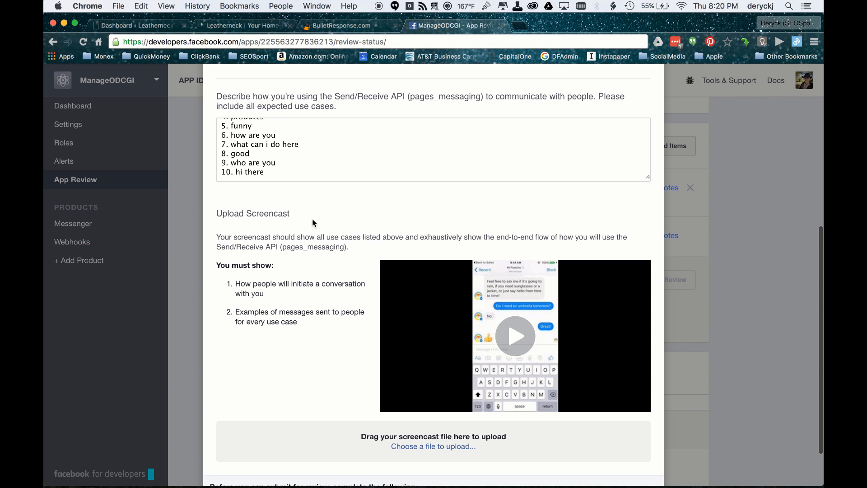
{"action": "scroll", "coordinate": [318, 250], "scroll_direction": "down", "scroll_amount": 3}
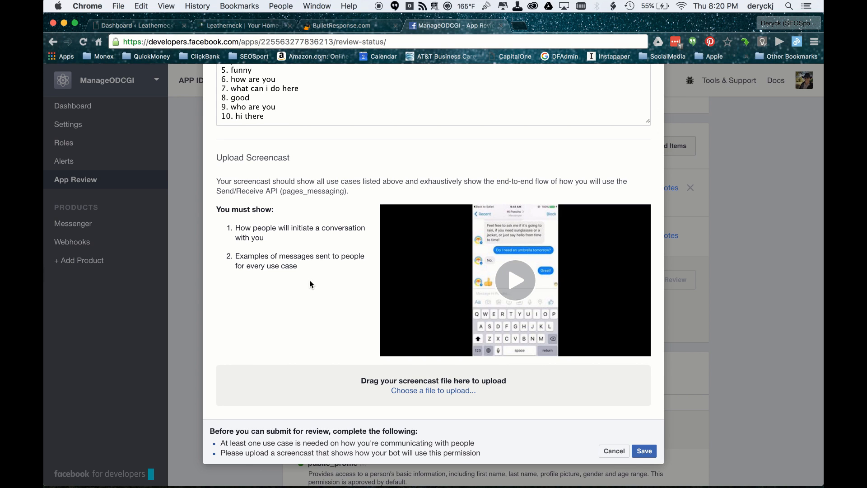
{"action": "scroll", "coordinate": [310, 281], "scroll_direction": "up", "scroll_amount": 1}
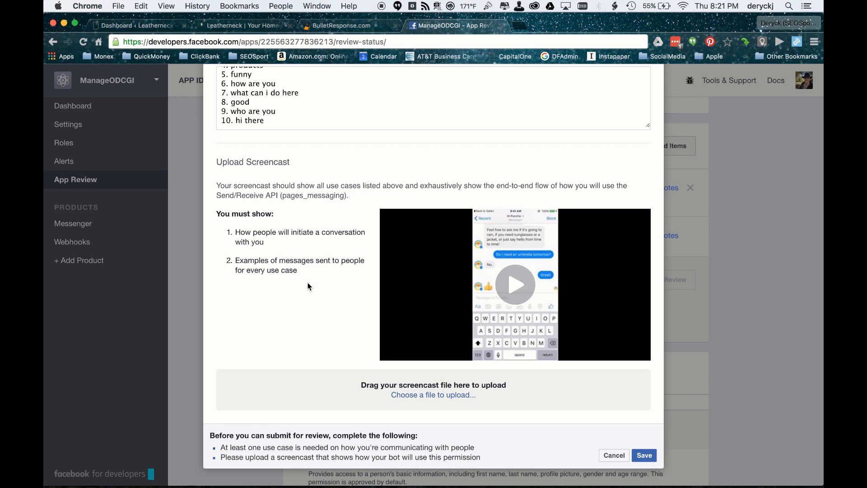
Step: Switch to Finder and open the RocketRespondr Demo movie from Documents > Leatherneck > RocketRespondr > Training_Demo
{"action": "key", "text": "ctrl+Right"}
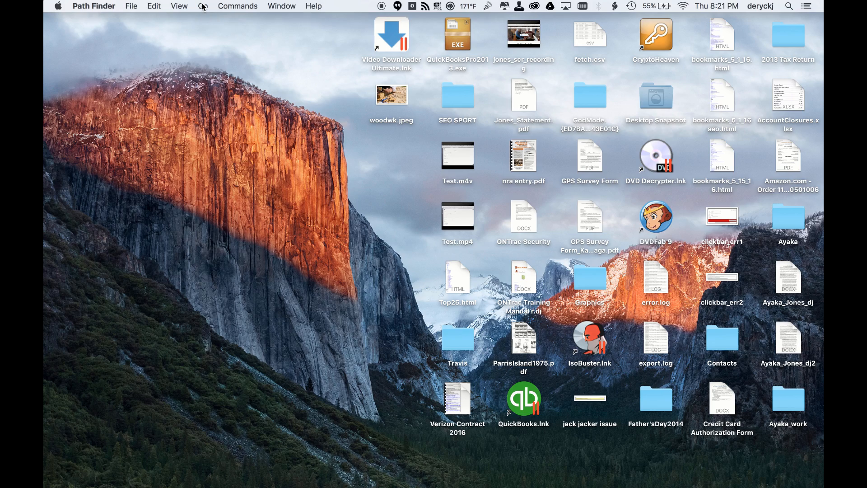
{"action": "key", "text": "ctrl+Left"}
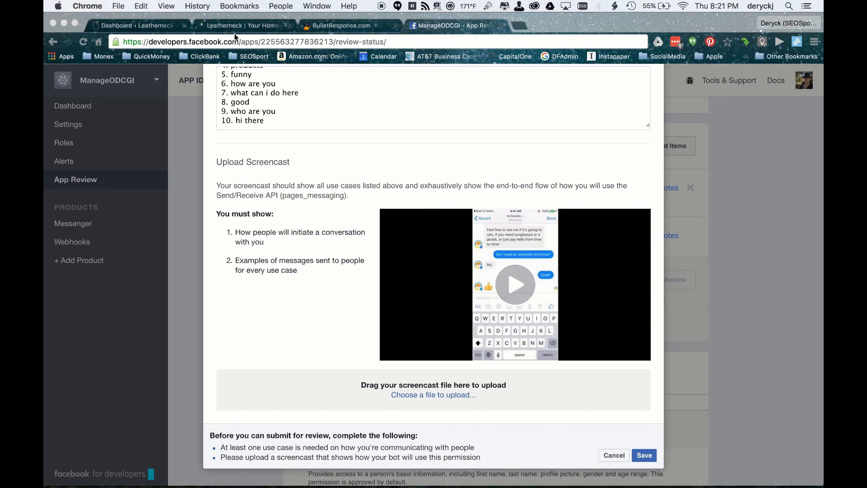
{"action": "key", "text": "ctrl+Right"}
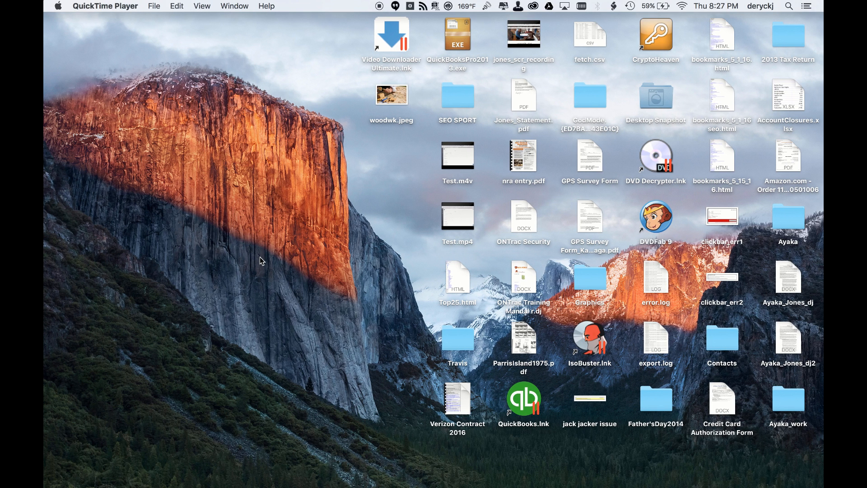
{"action": "left_click", "coordinate": [239, 232]}
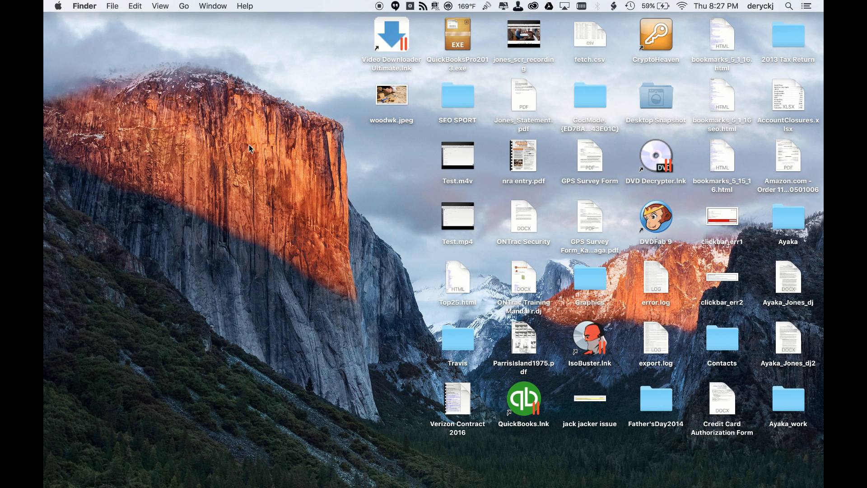
{"action": "left_click", "coordinate": [184, 7]}
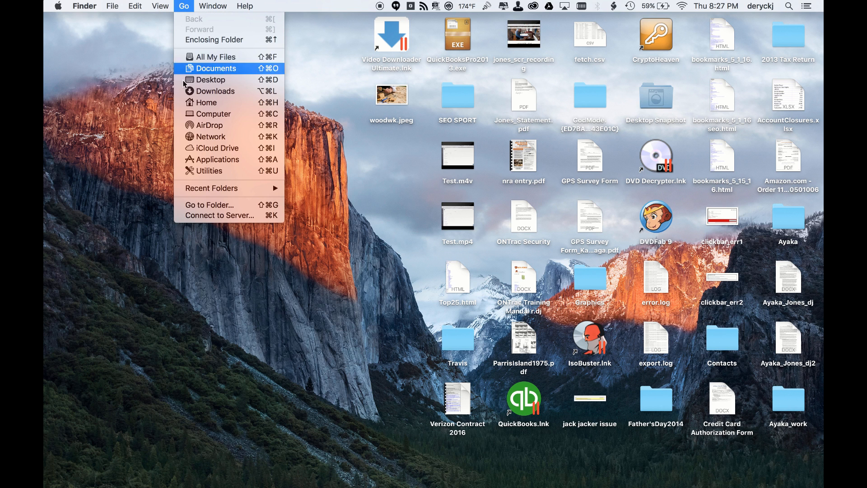
{"action": "left_click", "coordinate": [212, 116]}
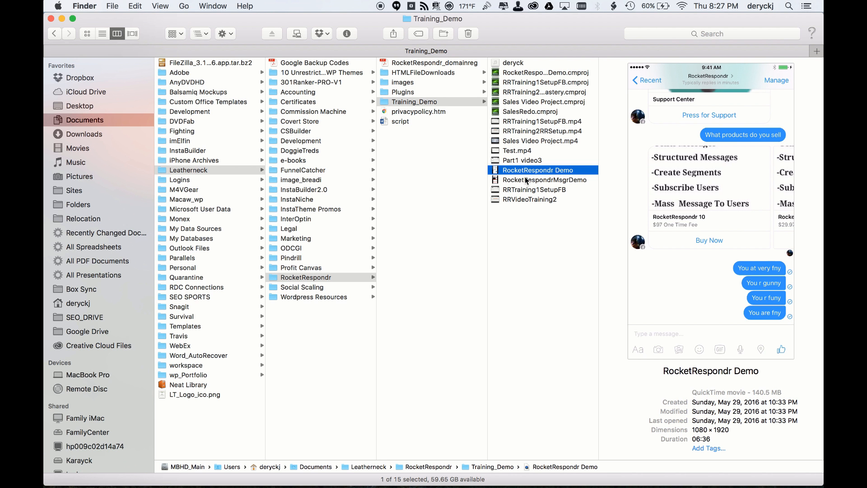
{"action": "double_click", "coordinate": [524, 170]}
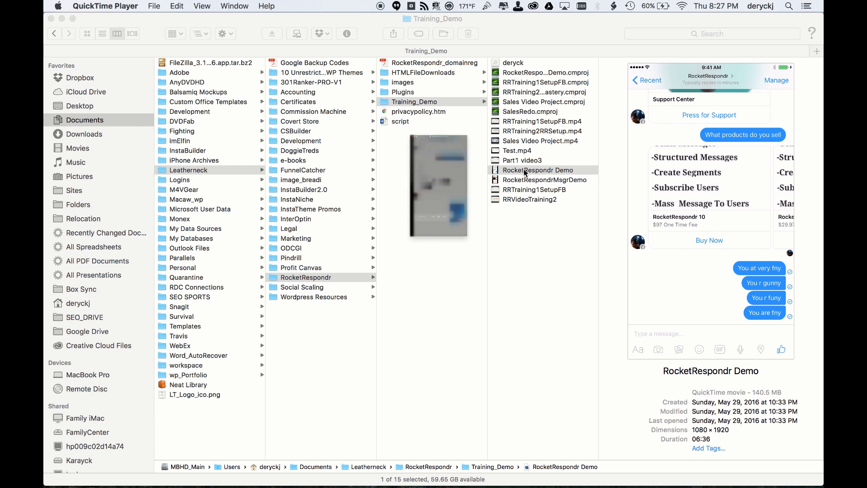
Step: Shrink and reposition the RocketRespondr Demo movie window so it fits fully on screen, and advance the movie to 01:06
{"action": "left_click_drag", "start_coordinate": [159, 19], "coordinate": [353, 1]}
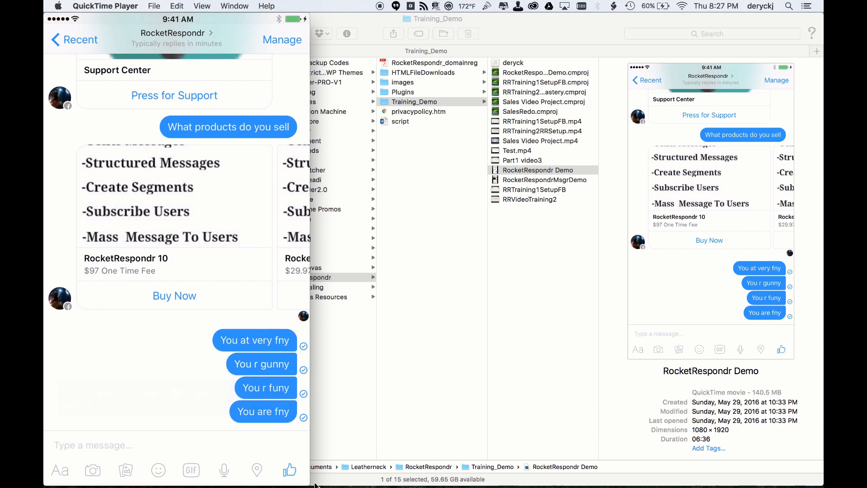
{"action": "left_click_drag", "start_coordinate": [308, 479], "coordinate": [233, 348]}
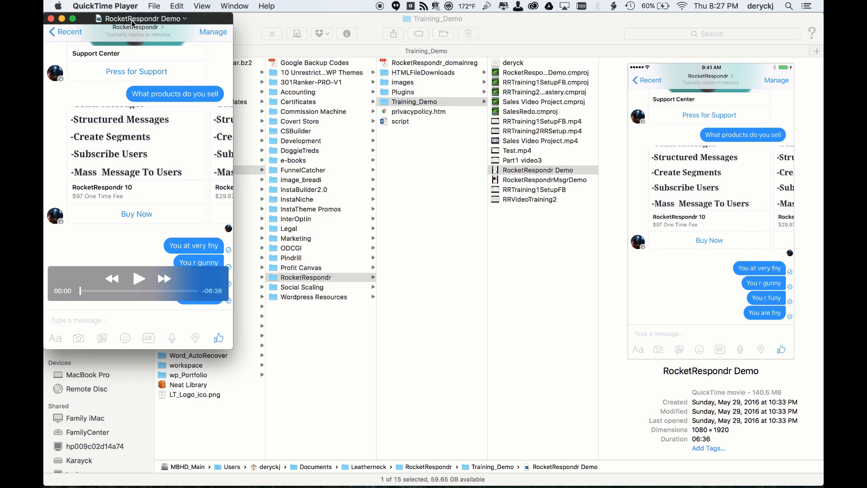
{"action": "left_click_drag", "start_coordinate": [131, 23], "coordinate": [524, 73]}
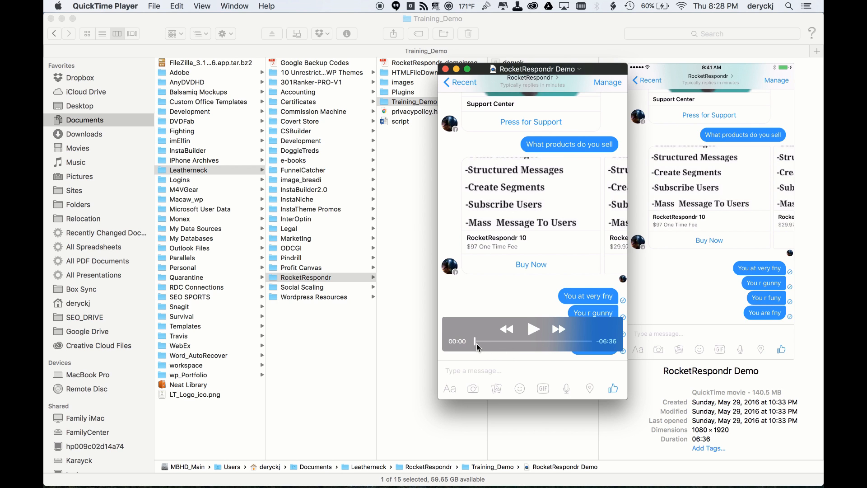
{"action": "left_click_drag", "start_coordinate": [474, 340], "coordinate": [495, 343]}
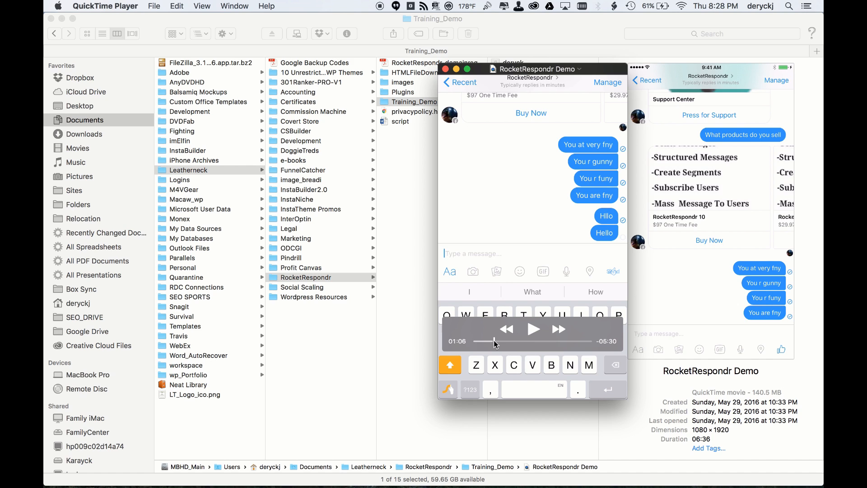
{"action": "left_click", "coordinate": [113, 6]}
{"action": "left_click", "coordinate": [154, 6]}
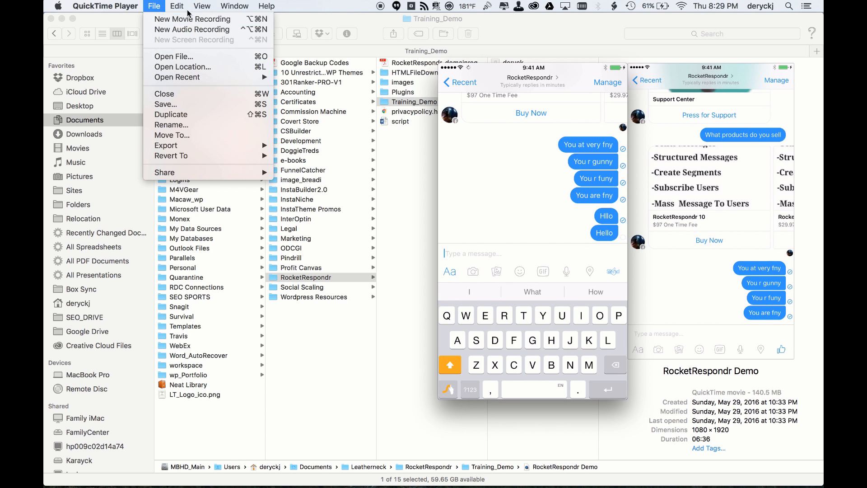
{"action": "mouse_move", "coordinate": [234, 6]}
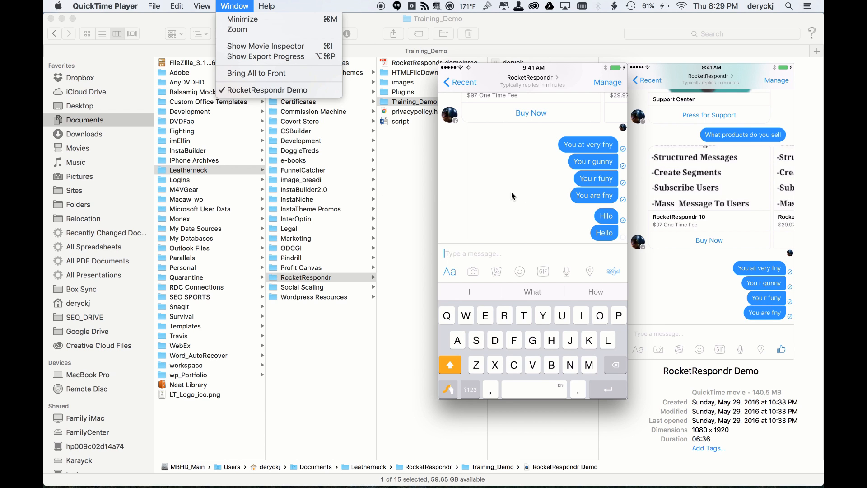
{"action": "left_click", "coordinate": [464, 173]}
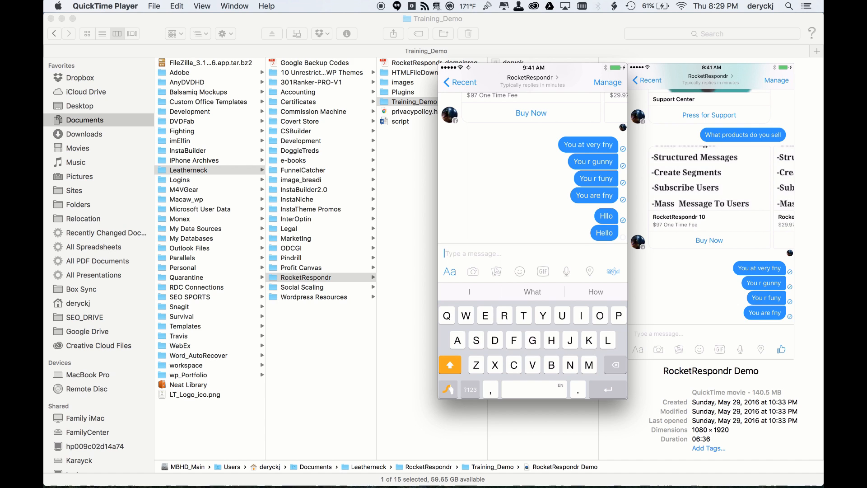
{"action": "mouse_move", "coordinate": [488, 186]}
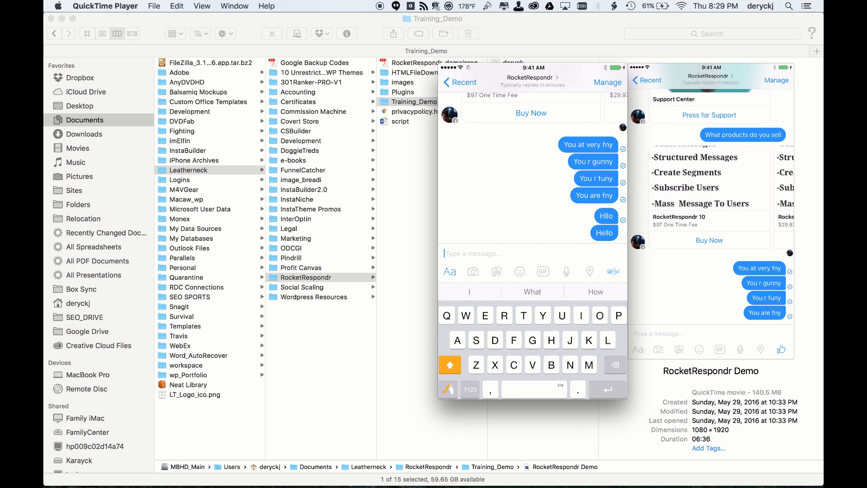
{"action": "mouse_move", "coordinate": [505, 128]}
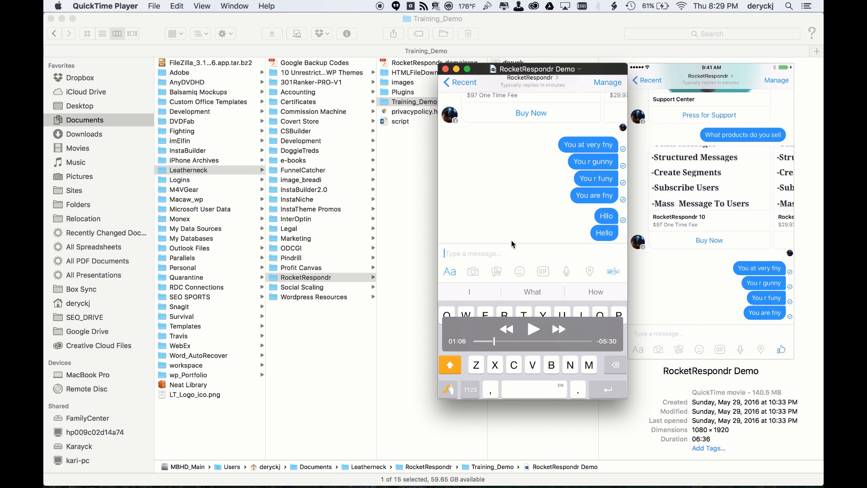
Step: Switch to Chrome and view the file chooser for the screencast upload, closing it without choosing a file
{"action": "key", "text": "ctrl+Left"}
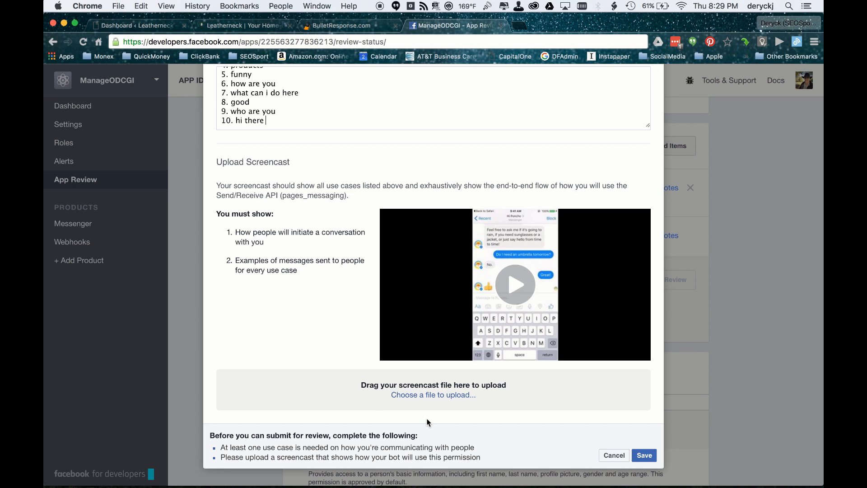
{"action": "left_click", "coordinate": [439, 399]}
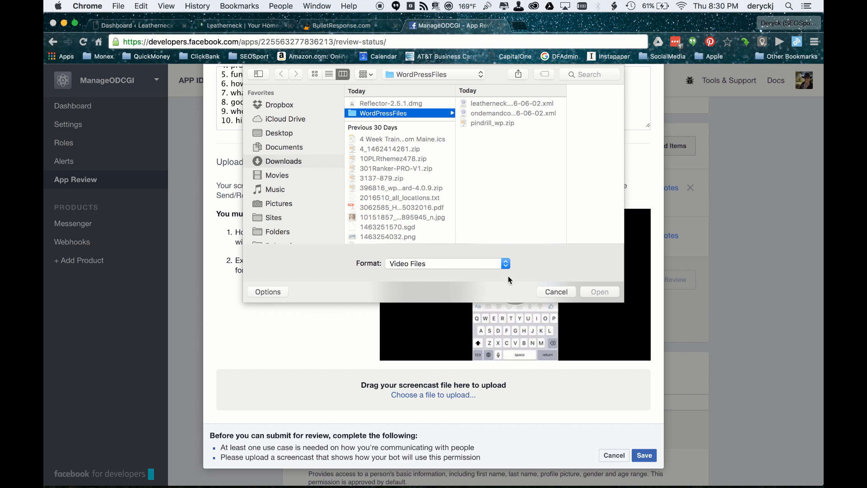
{"action": "left_click", "coordinate": [561, 291]}
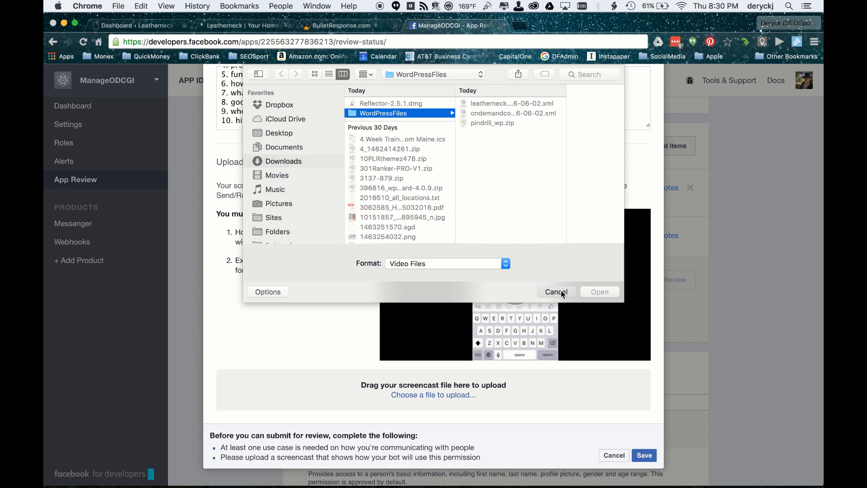